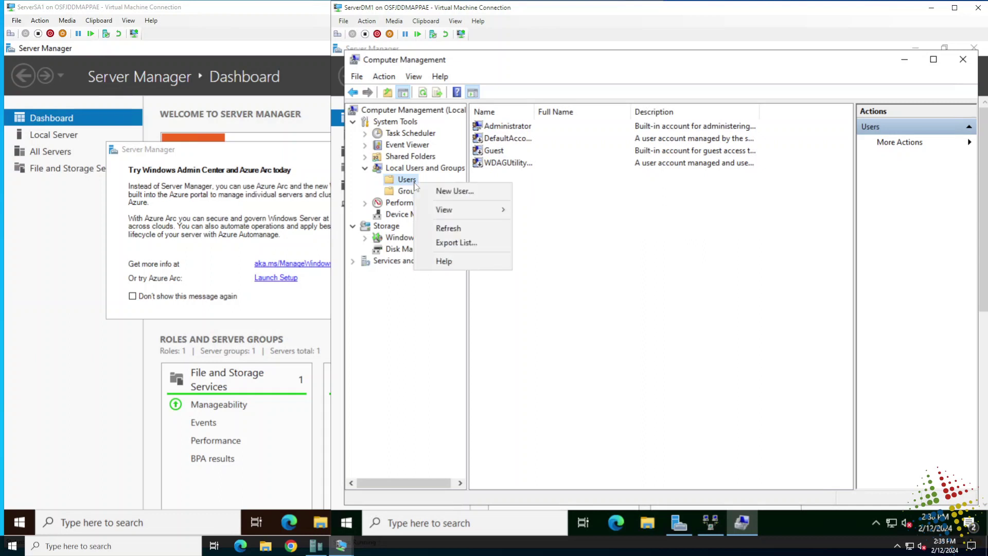
# Step: Start a new local user named VPNTest1 on ServerDM1, entering and confirming the account password
pyautogui.click(433, 192)
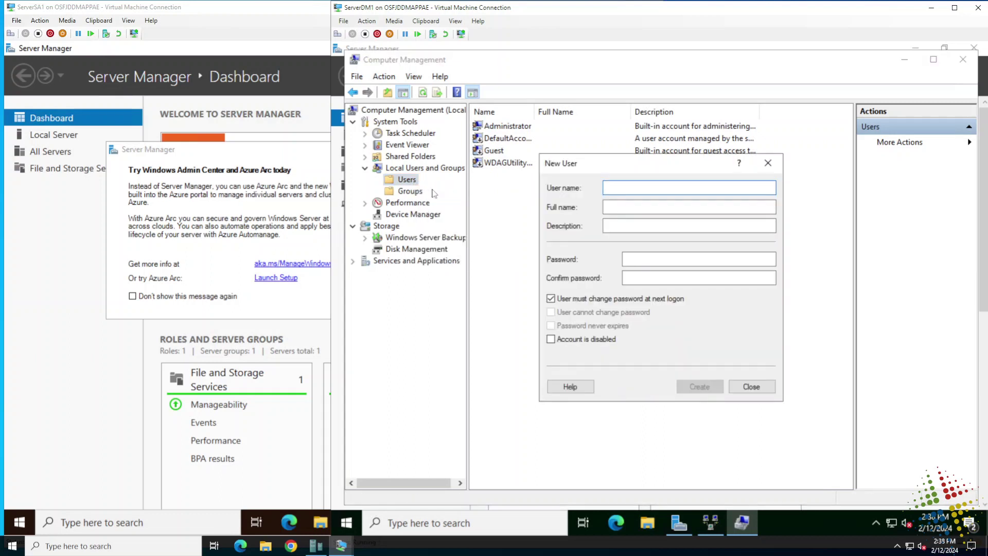
pyautogui.write('VPN')
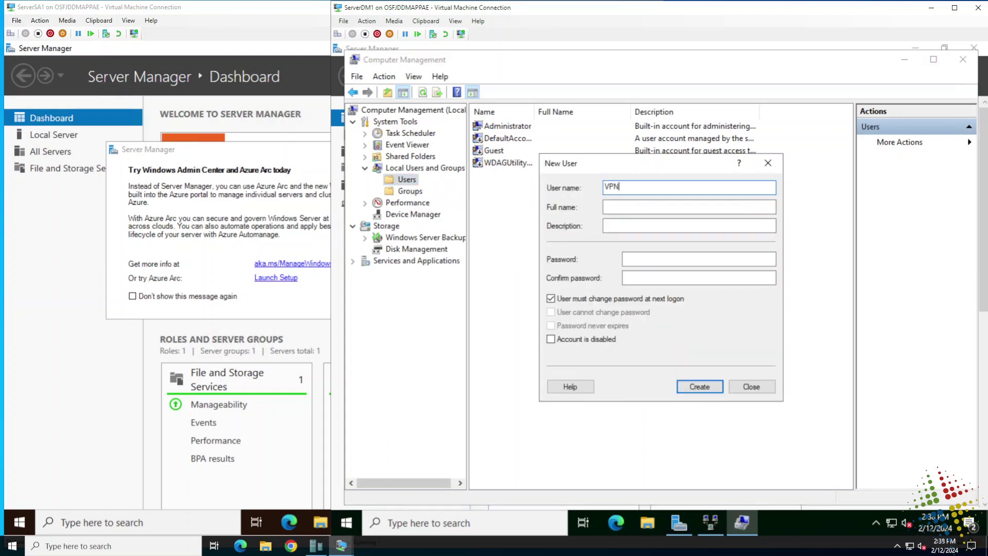
pyautogui.write('Test1')
pyautogui.press('Tab')
pyautogui.press('Tab')
pyautogui.press('Tab')
pyautogui.write('P•••••••••')
pyautogui.press('Tab')
pyautogui.write('••••••••••')
# Step: Turn off the forced password change at next logon, enable User cannot change password, and create the account
pyautogui.click(587, 299)
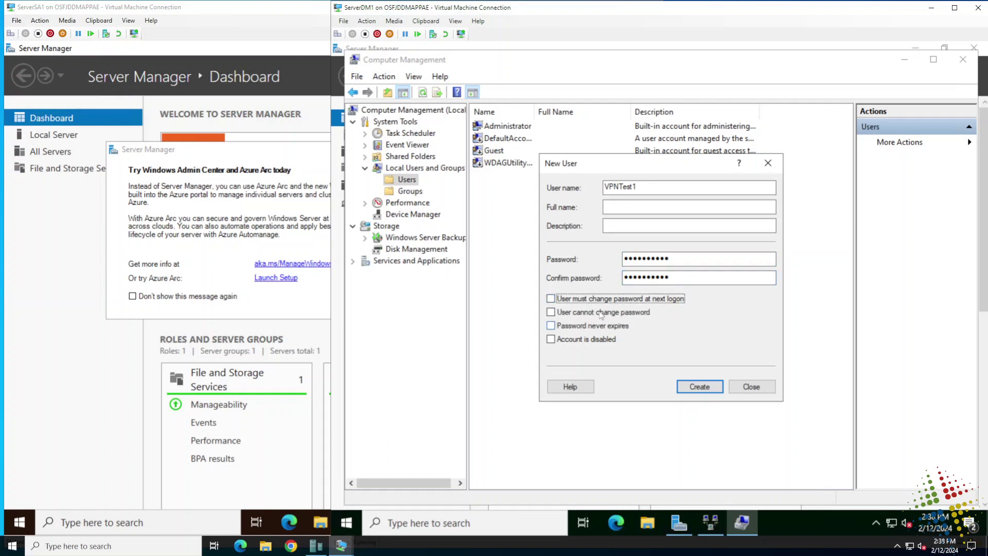
pyautogui.click(604, 314)
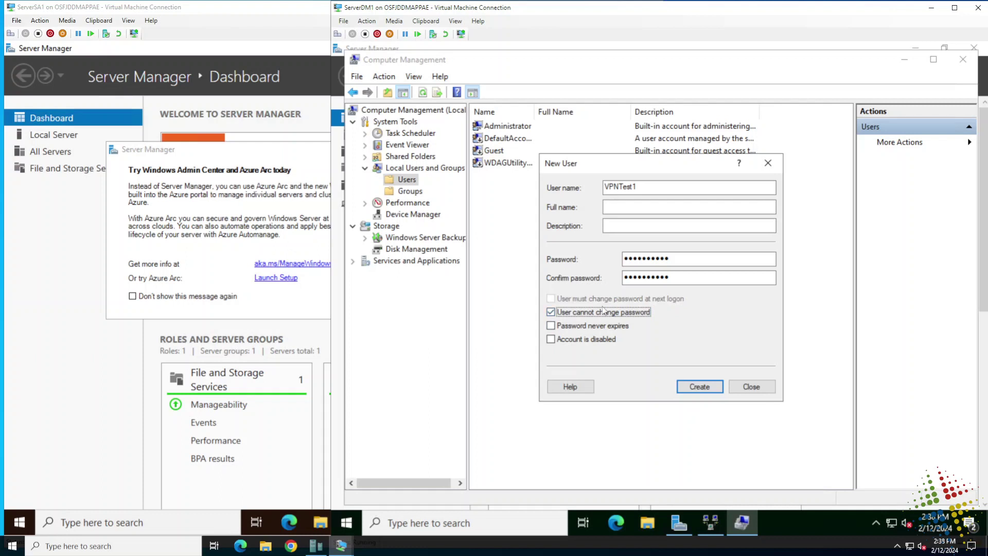
pyautogui.click(696, 389)
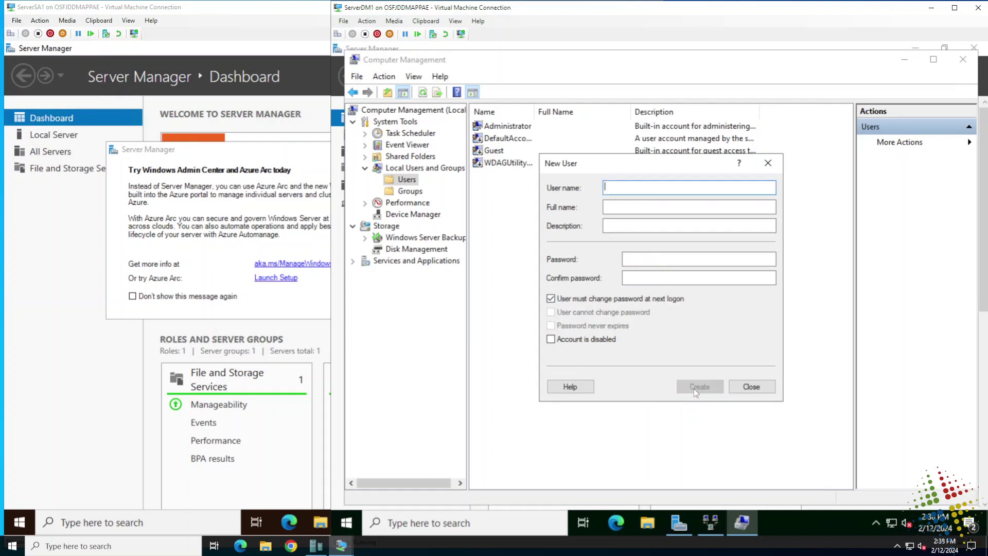
pyautogui.click(752, 387)
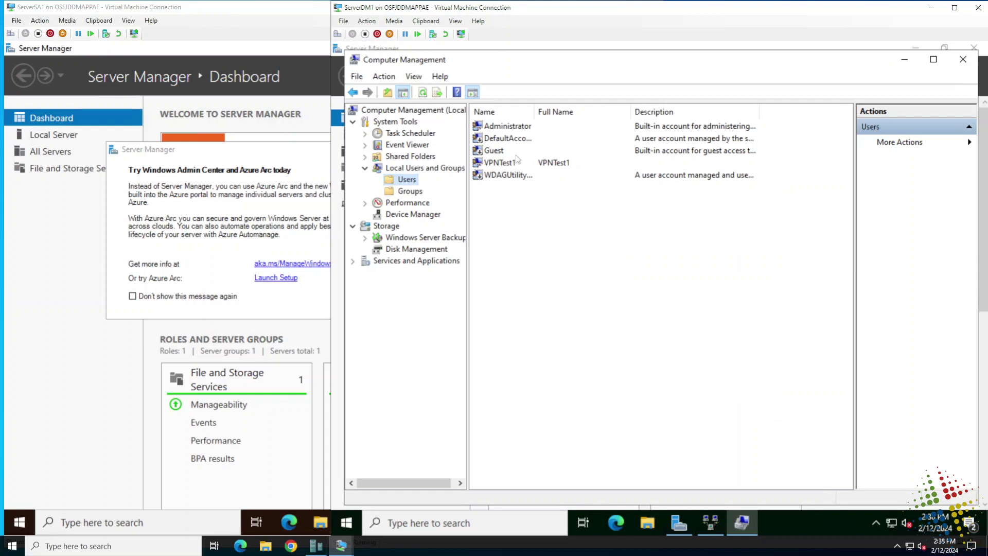
# Step: Set the VPNTest1 user's dial-in network access permission to Allow access and save the properties
pyautogui.doubleClick(499, 162)
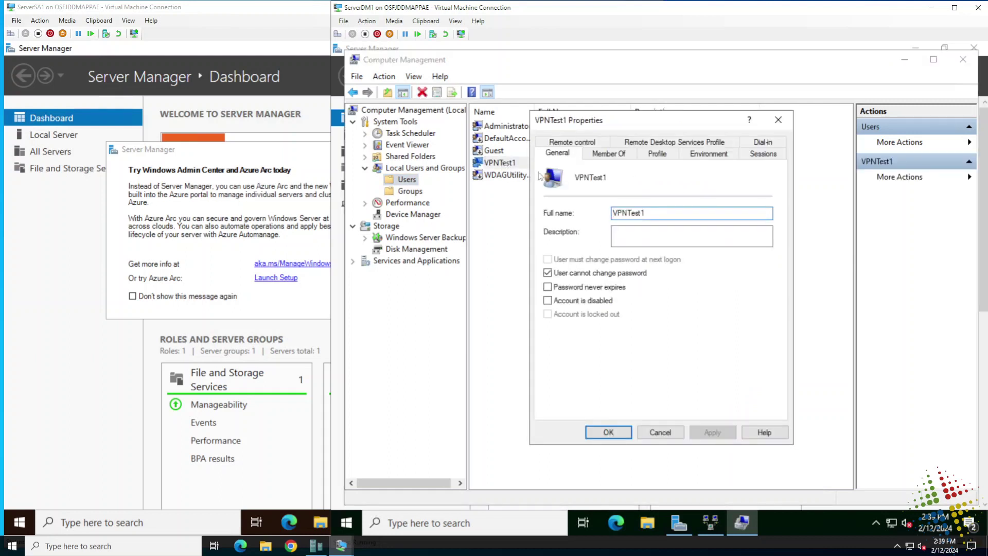
pyautogui.click(763, 143)
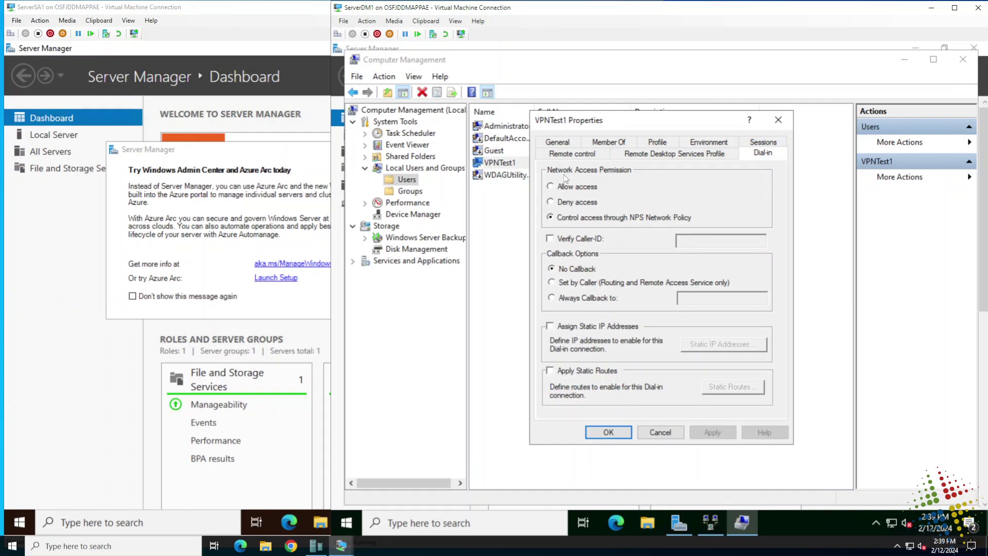
pyautogui.click(584, 193)
pyautogui.click(595, 437)
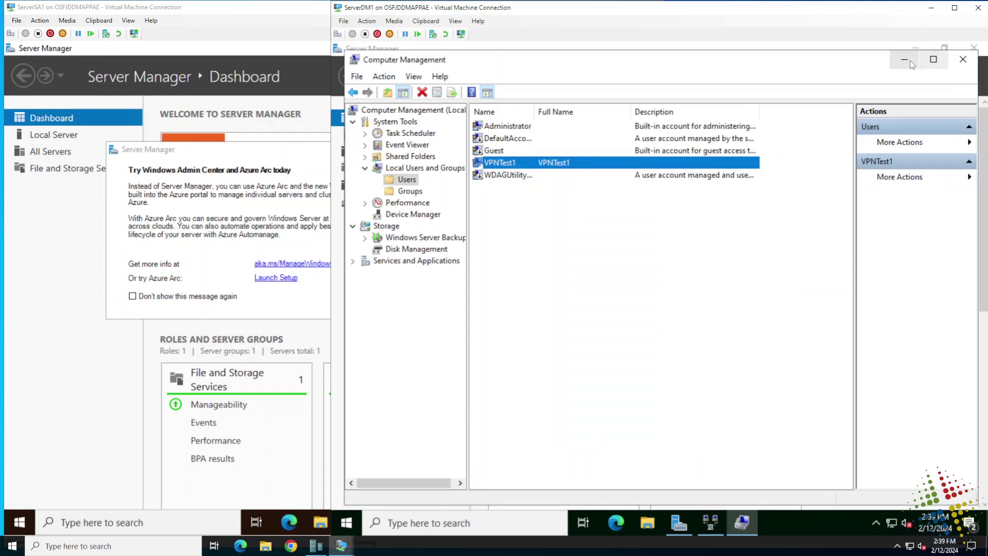
# Step: Minimize Computer Management, switch to the ServerSA1 virtual machine and dismiss its Windows Admin Center notice
pyautogui.click(905, 60)
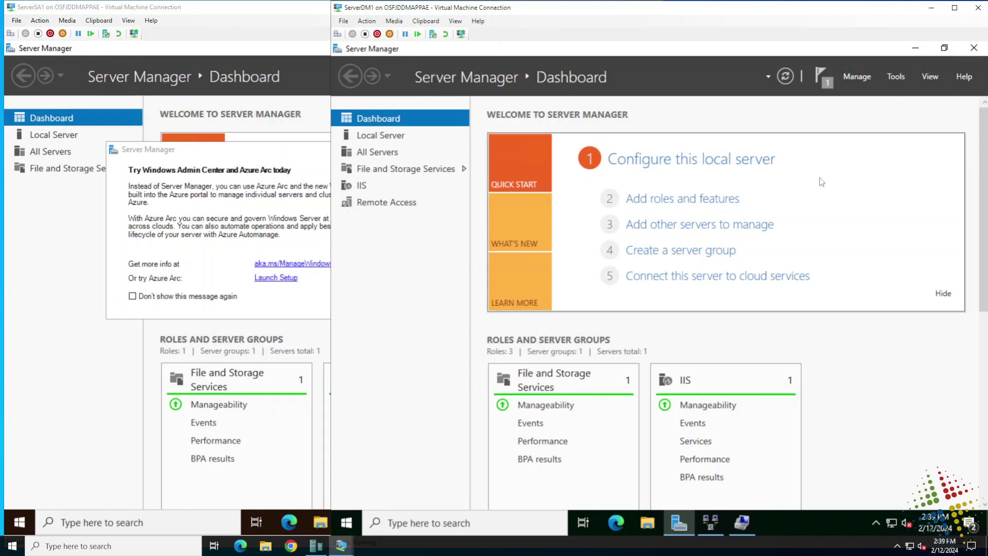
pyautogui.click(43, 314)
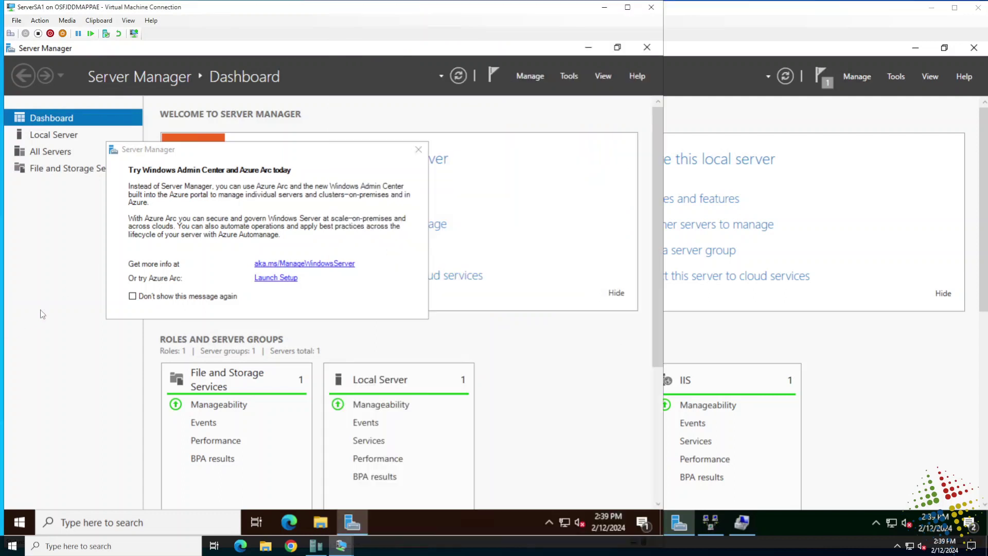
pyautogui.click(420, 148)
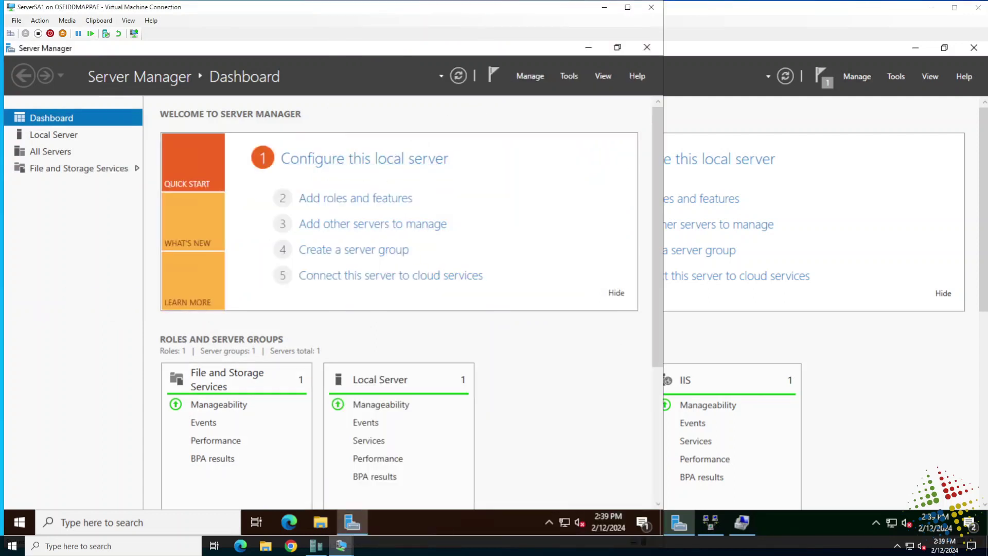
# Step: Open ServerSA1's network adapter list and disable the Ethernet0 adapter
pyautogui.rightClick(19, 522)
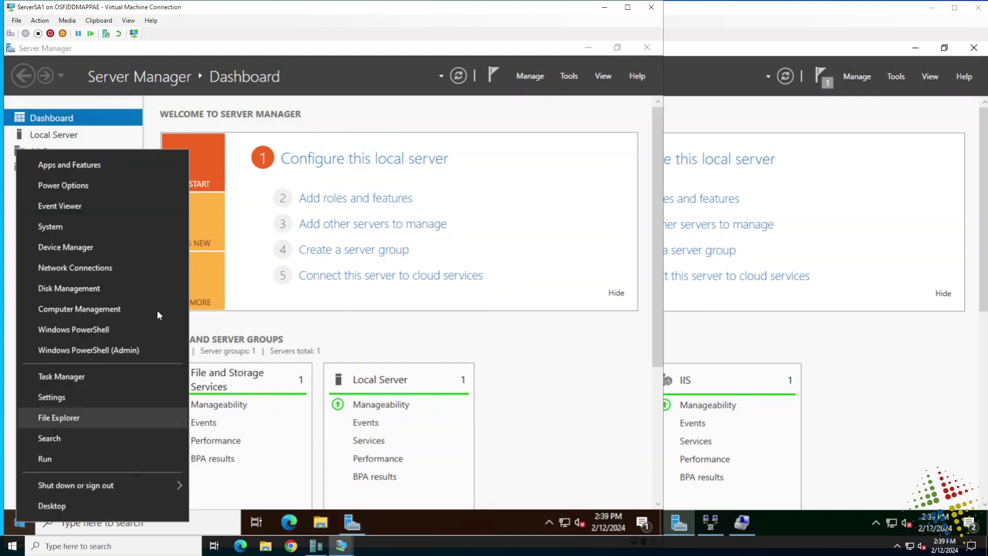
pyautogui.click(107, 270)
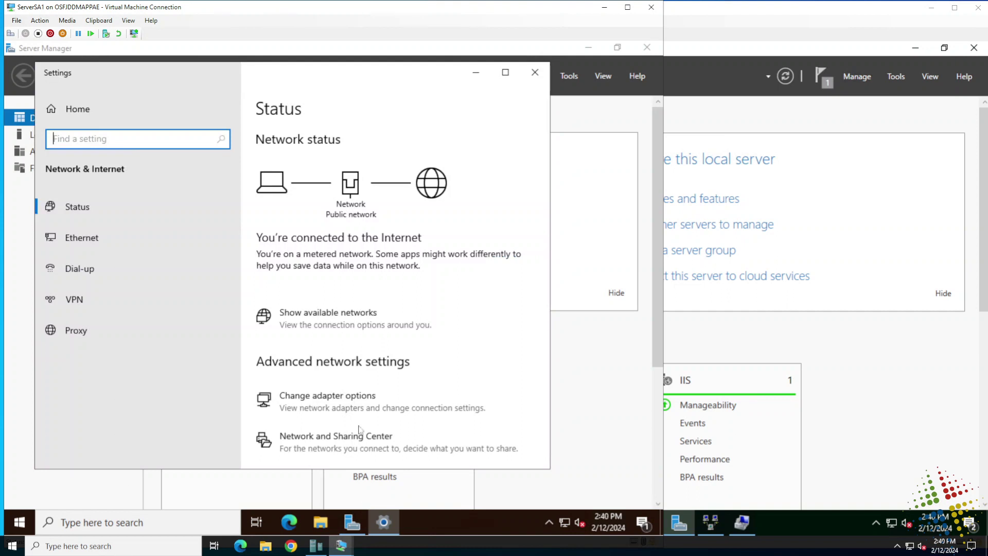
pyautogui.click(351, 394)
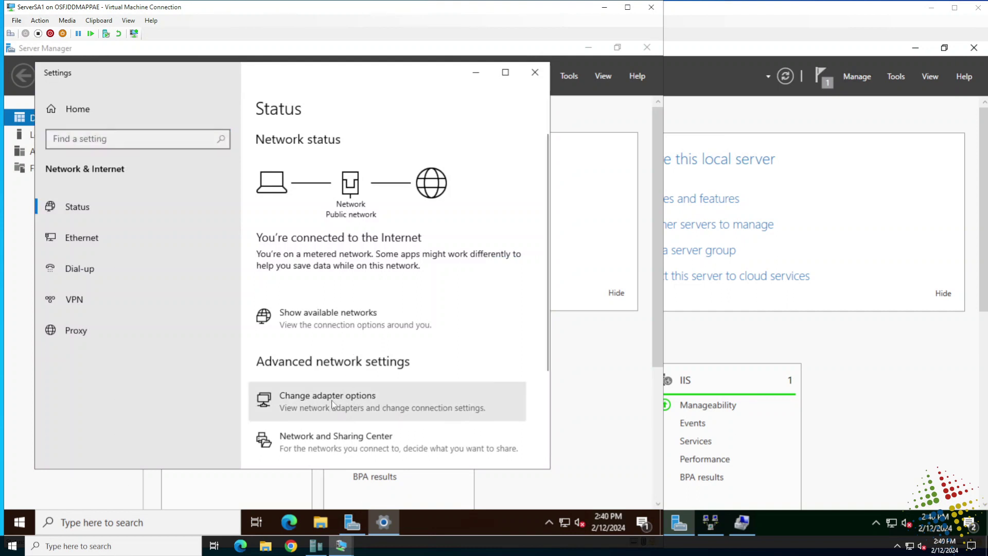
pyautogui.click(333, 399)
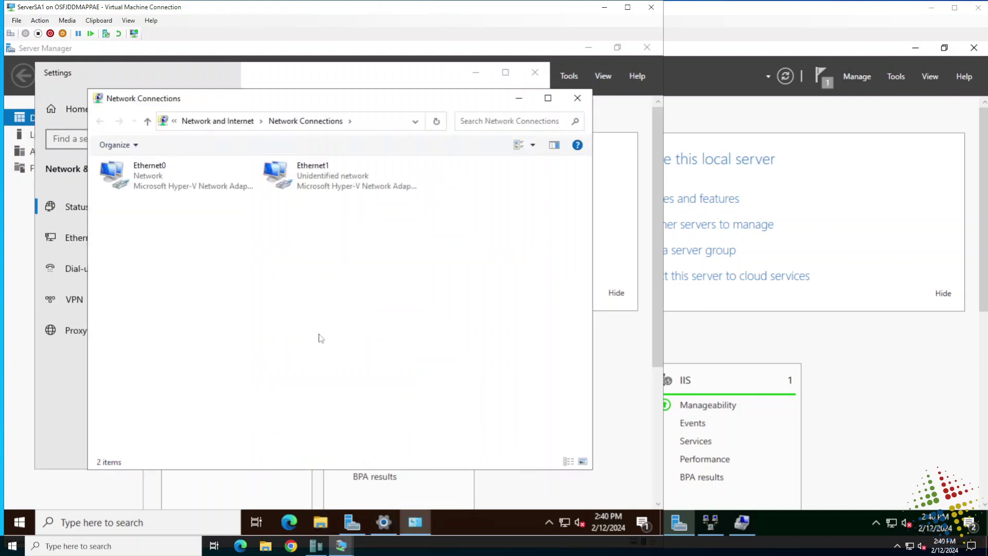
pyautogui.click(143, 172)
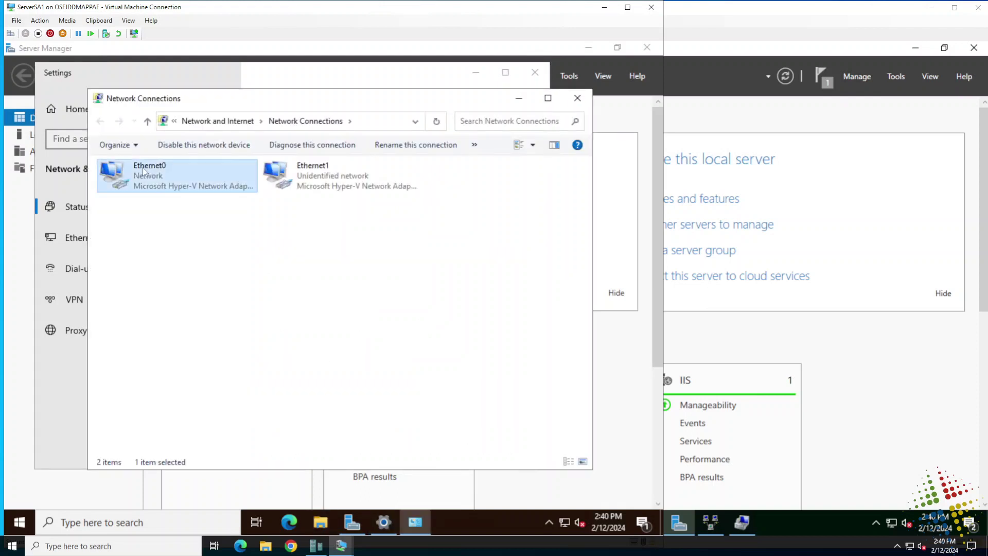
pyautogui.rightClick(143, 169)
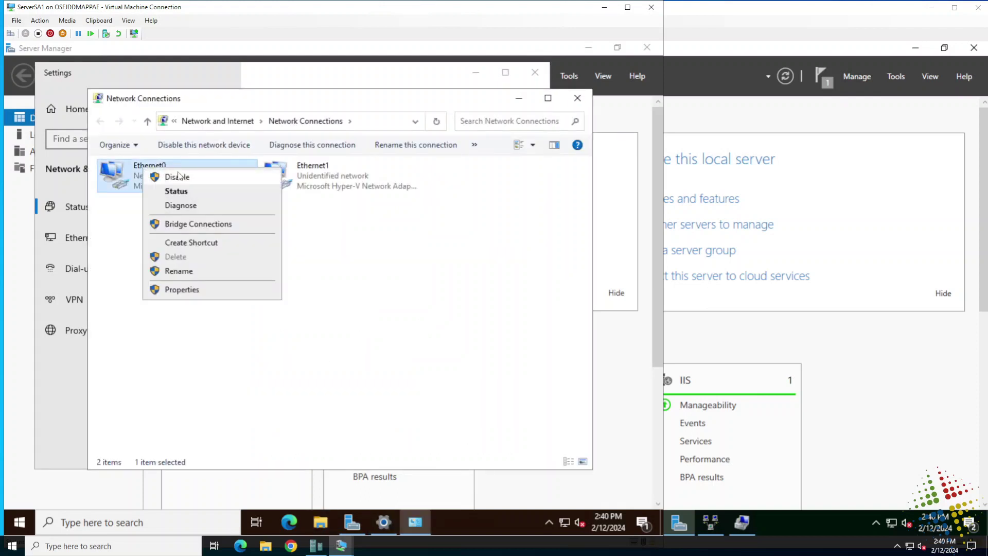
pyautogui.click(178, 175)
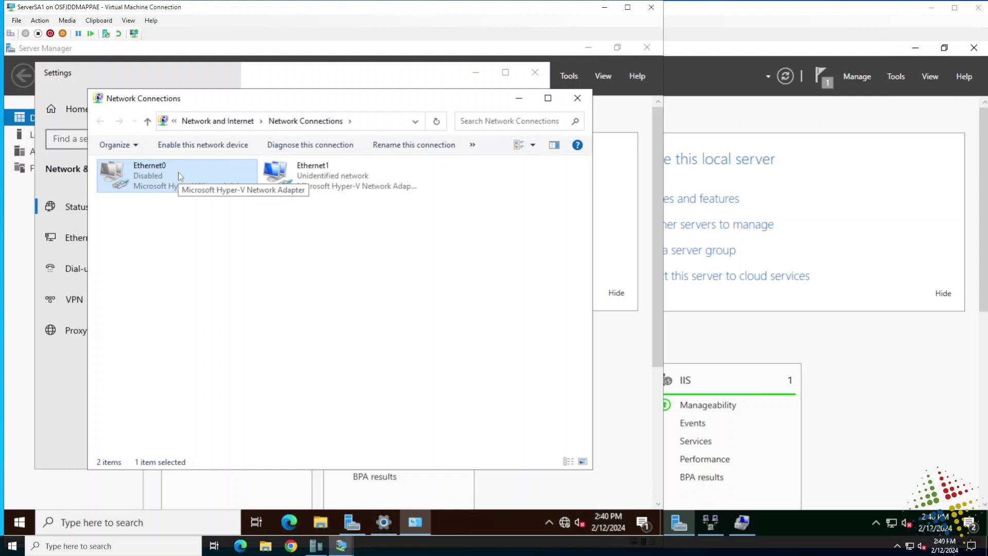
# Step: Review the IPv4 addressing of ServerSA1's Ethernet1 adapter and close its properties without changes
pyautogui.rightClick(335, 182)
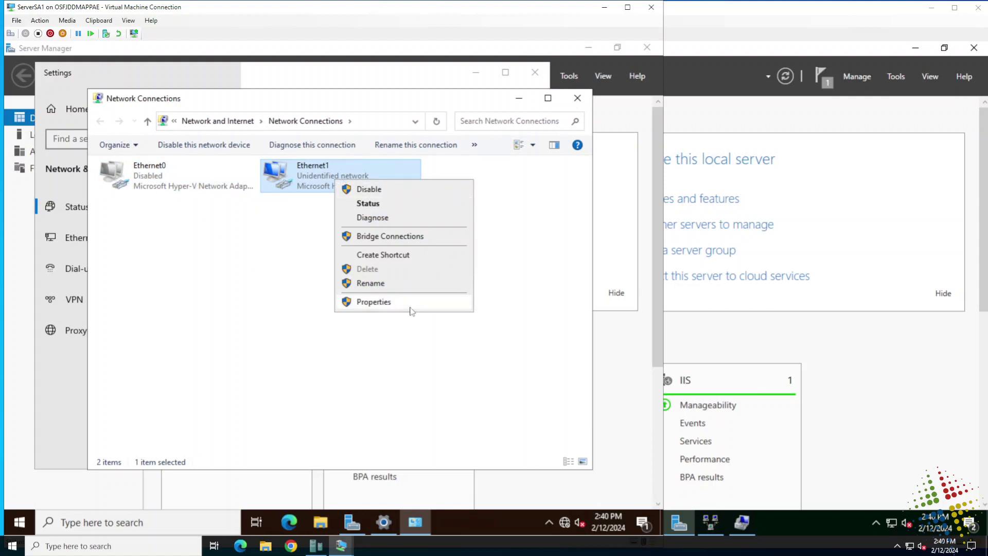
pyautogui.click(375, 302)
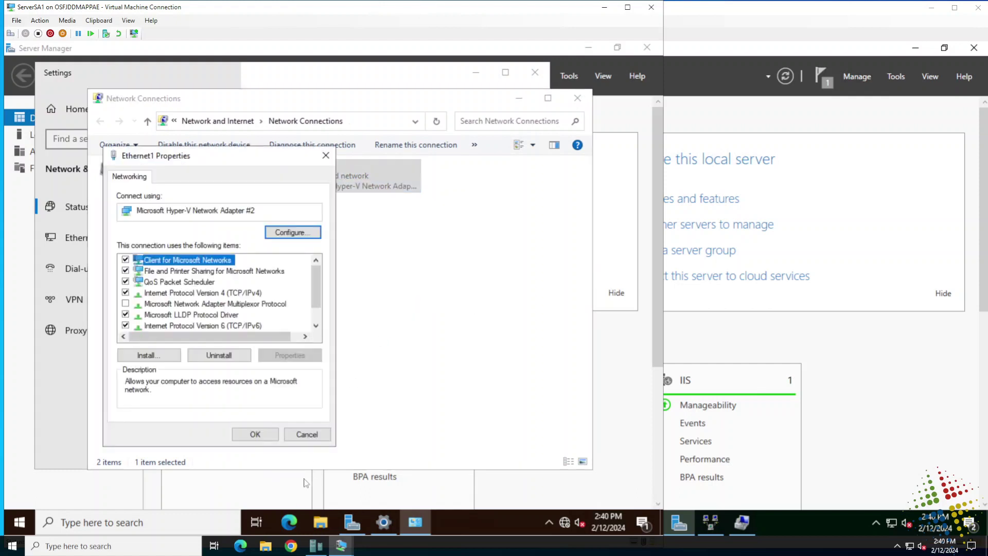
pyautogui.click(247, 293)
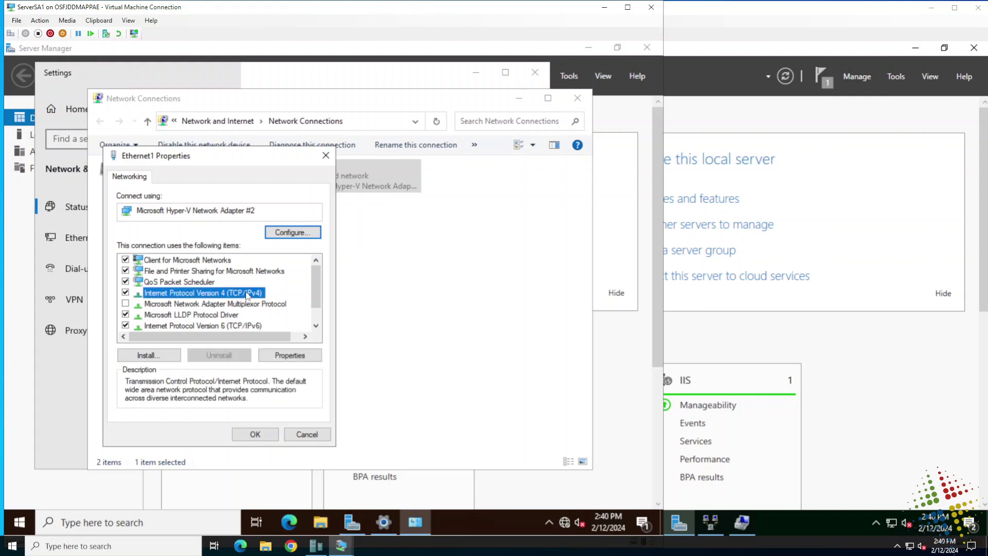
pyautogui.click(289, 362)
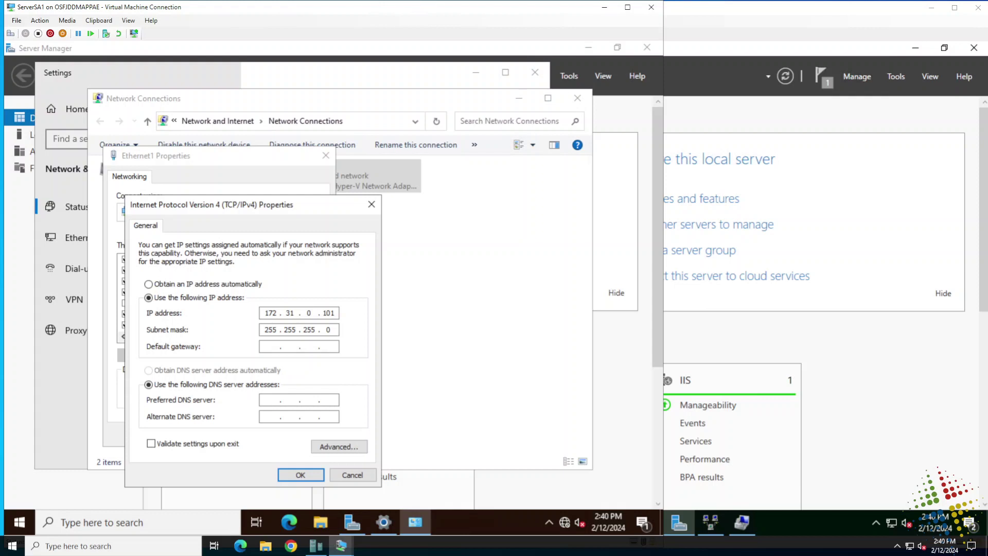
pyautogui.click(353, 475)
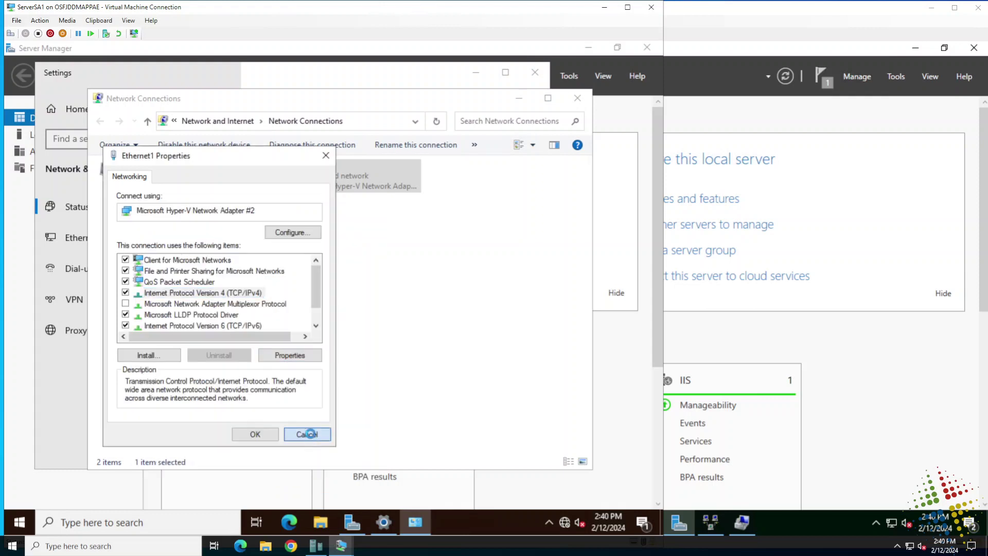
pyautogui.click(307, 434)
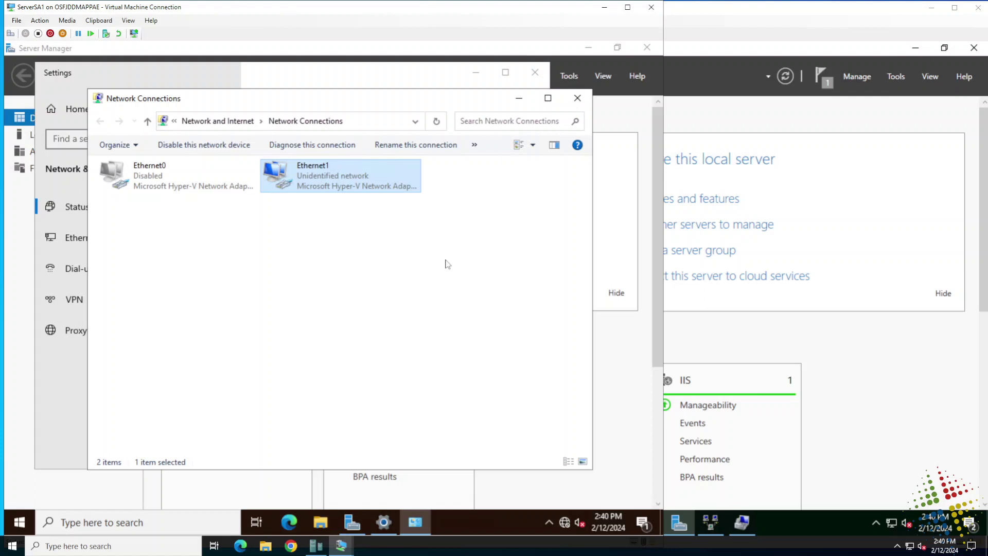
pyautogui.click(421, 285)
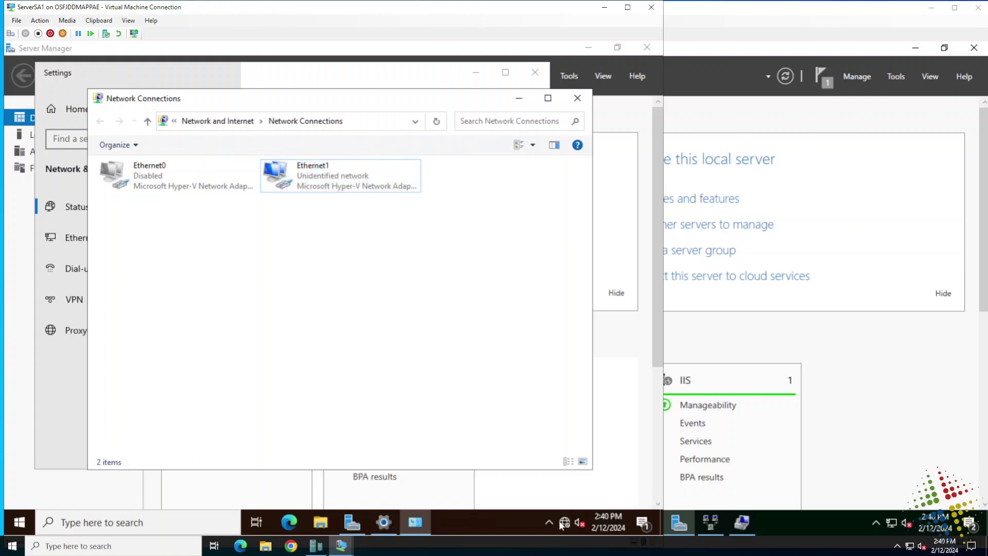
# Step: Check ServerSA1's current network connection and open the Network & Internet settings
pyautogui.moveTo(564, 526)
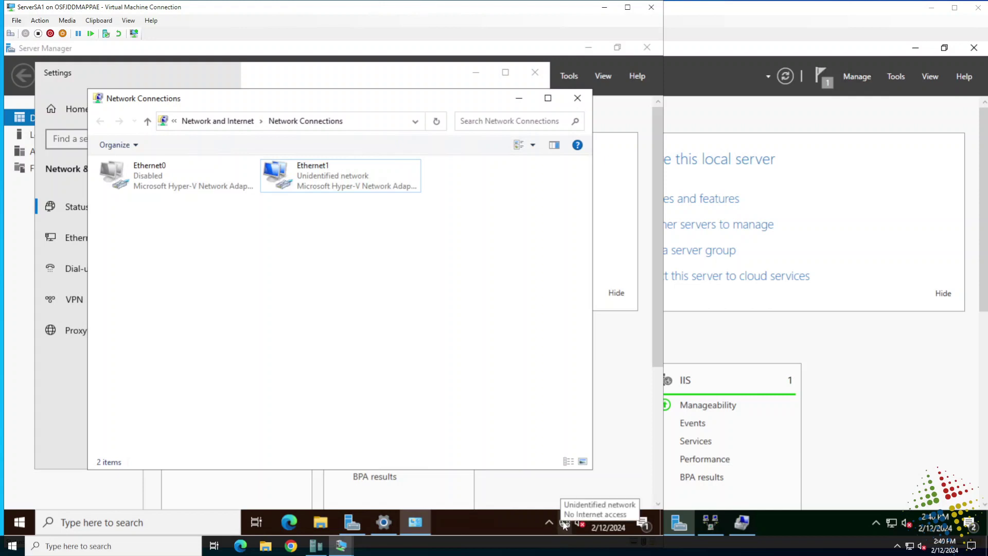
pyautogui.rightClick(565, 525)
pyautogui.click(565, 525)
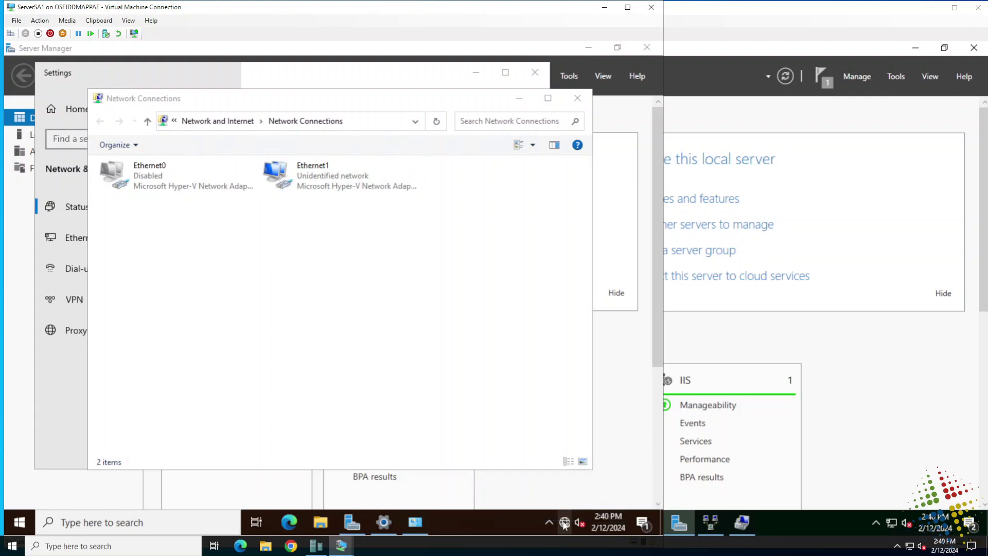
pyautogui.click(564, 524)
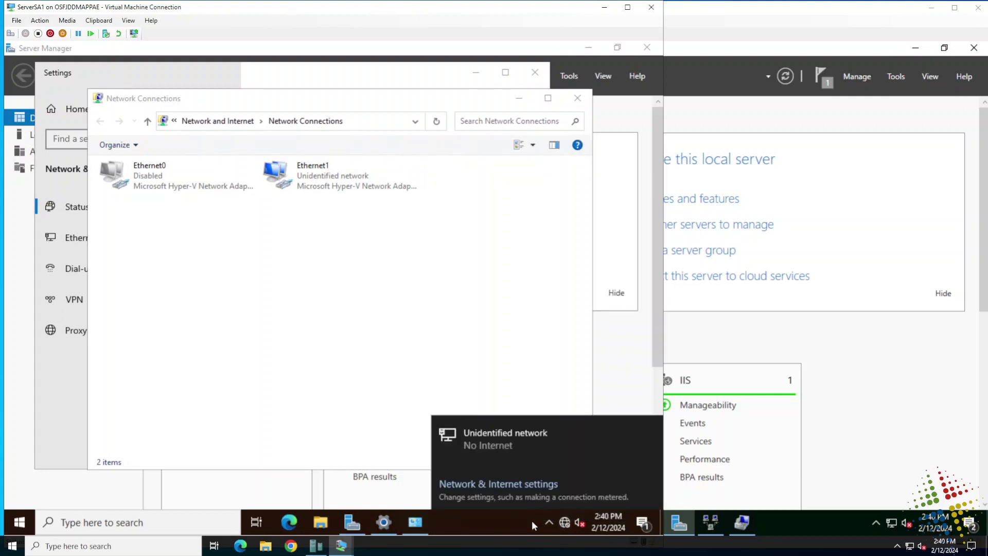
pyautogui.click(486, 519)
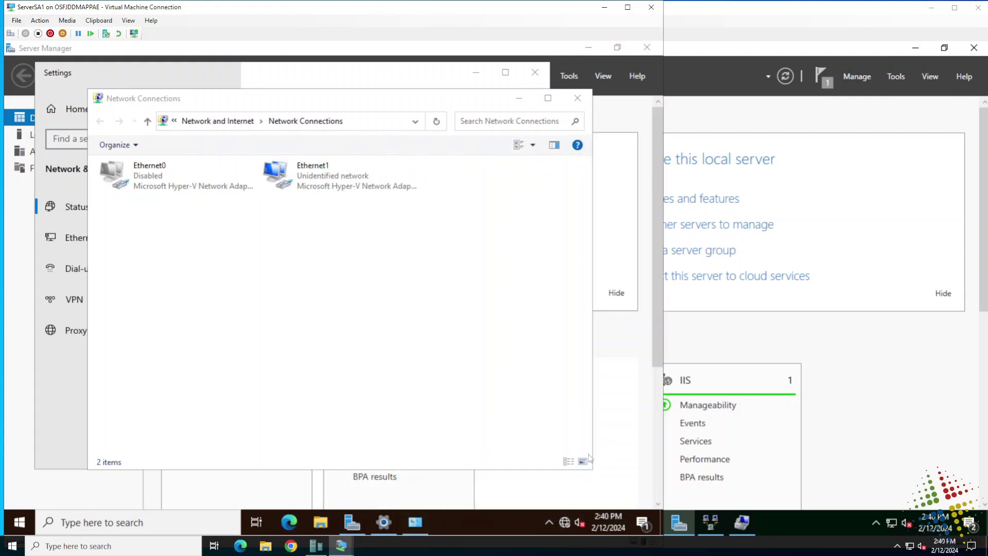
pyautogui.click(568, 524)
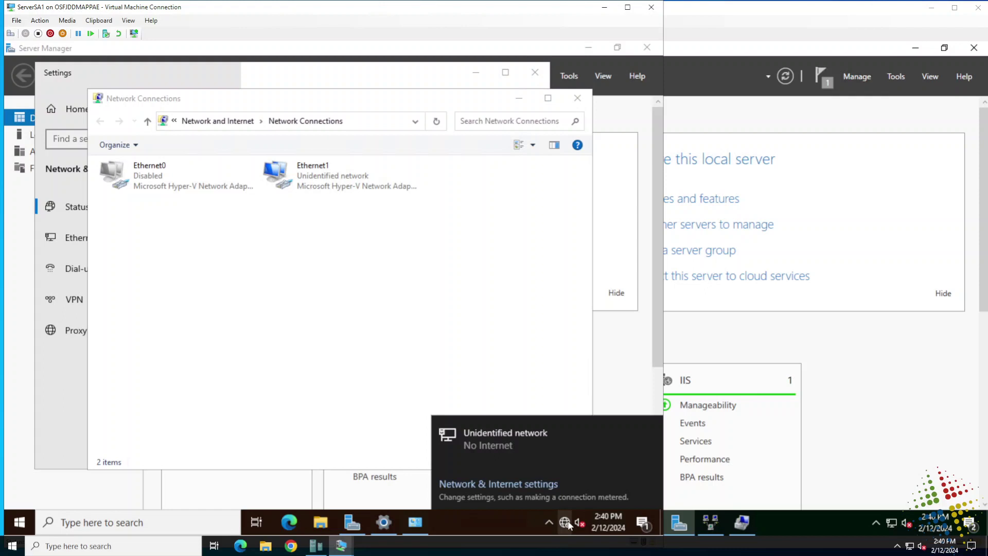
pyautogui.click(525, 484)
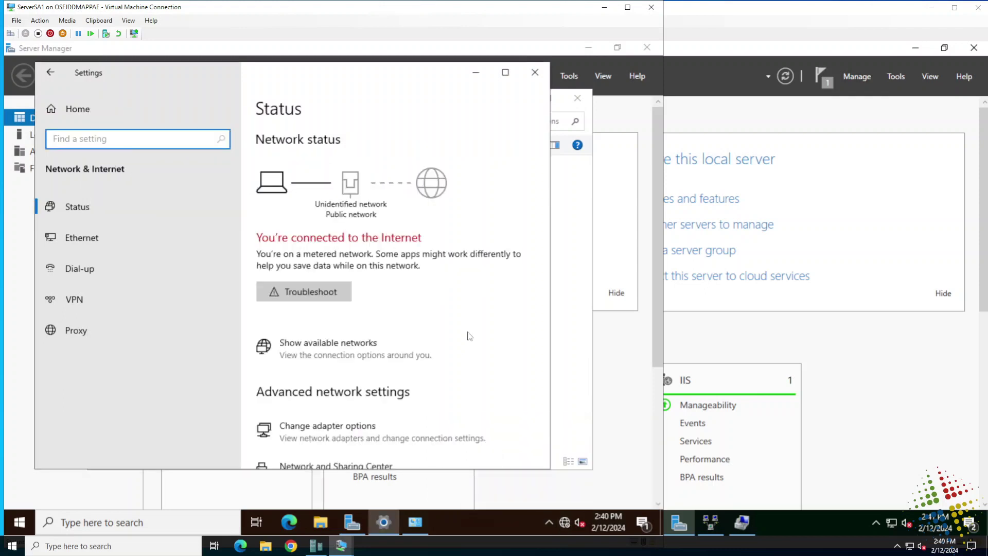
pyautogui.scroll(-3, 473, 326)
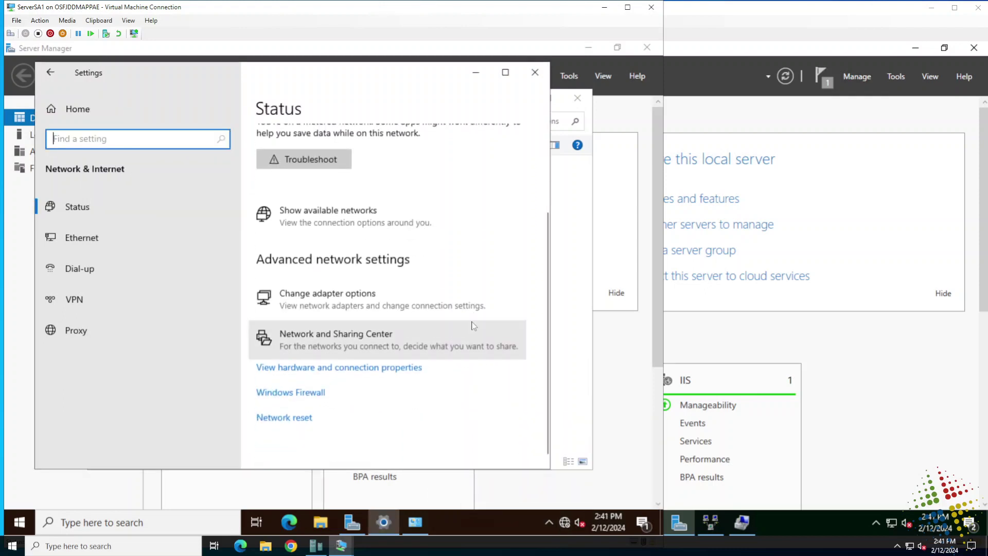
pyautogui.click(474, 326)
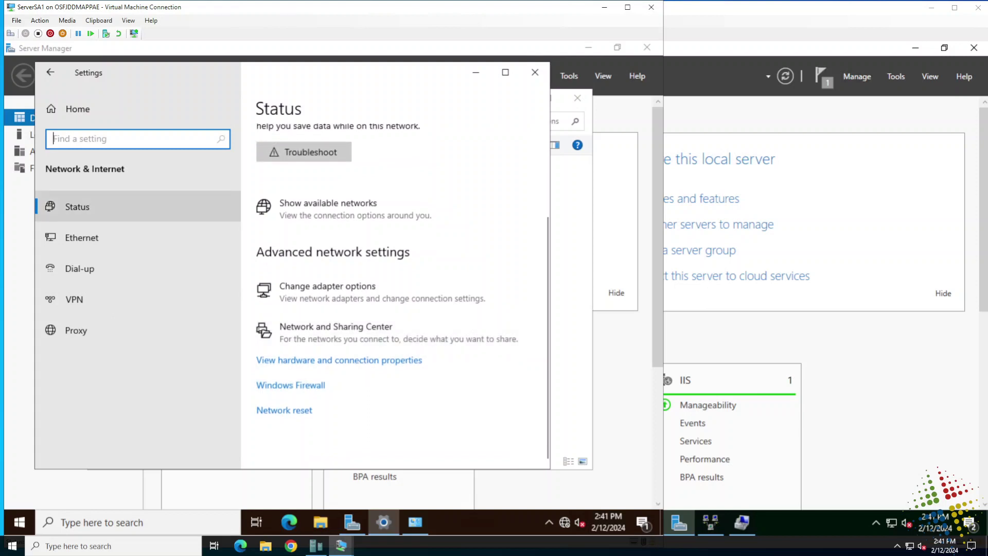
pyautogui.click(138, 439)
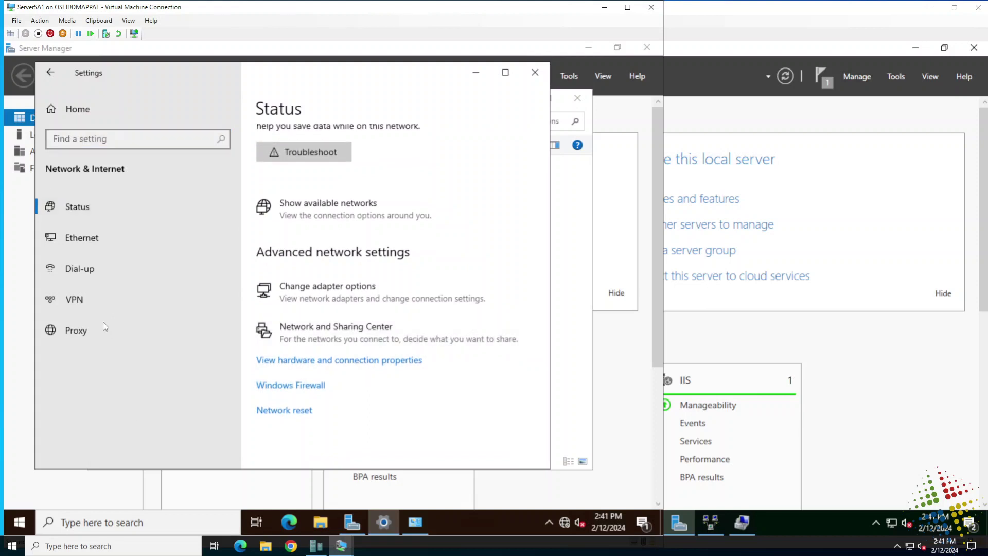
# Step: Start a new VPN connection with Windows (built-in) as the provider and TestVPN as the connection name
pyautogui.click(79, 300)
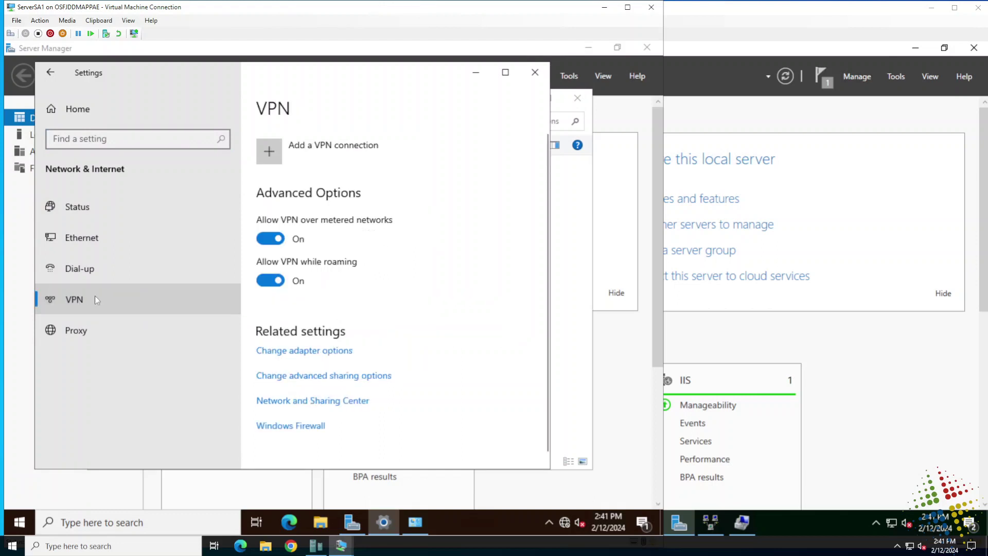
pyautogui.click(271, 153)
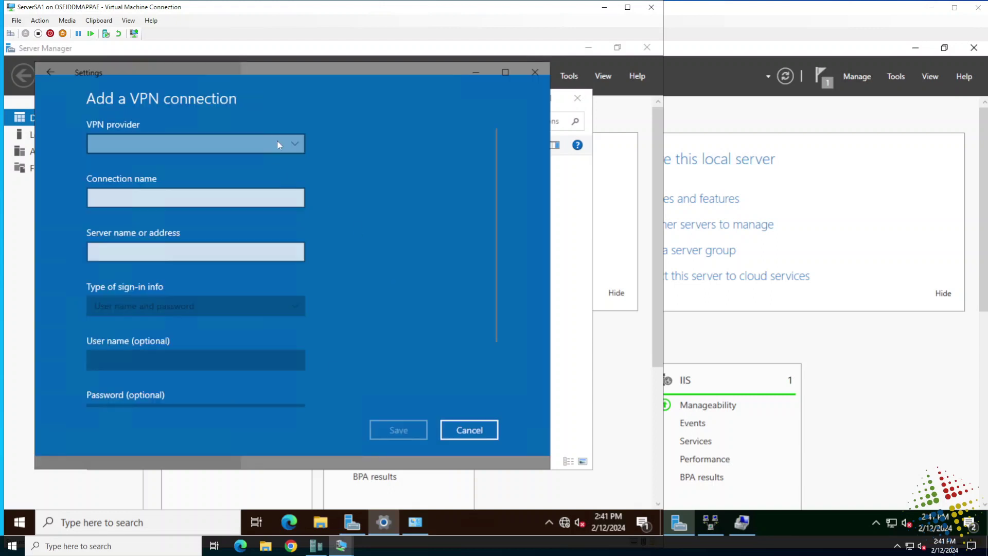
pyautogui.click(241, 145)
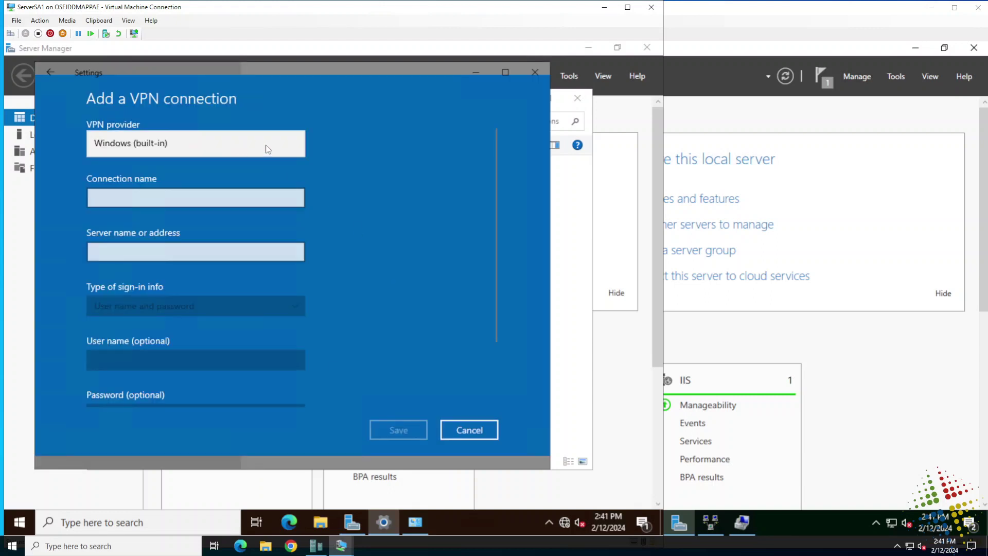
pyautogui.click(264, 146)
pyautogui.click(117, 148)
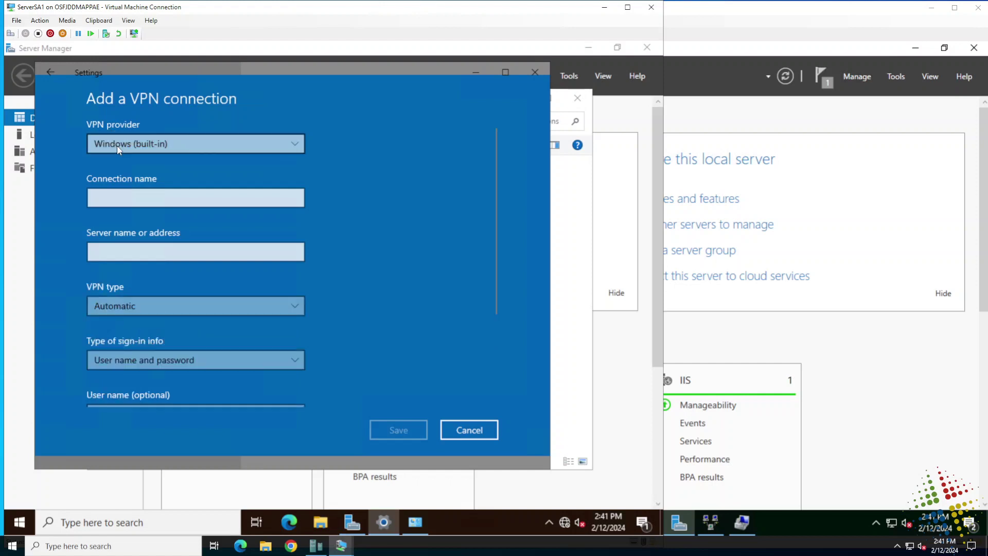
pyautogui.click(136, 193)
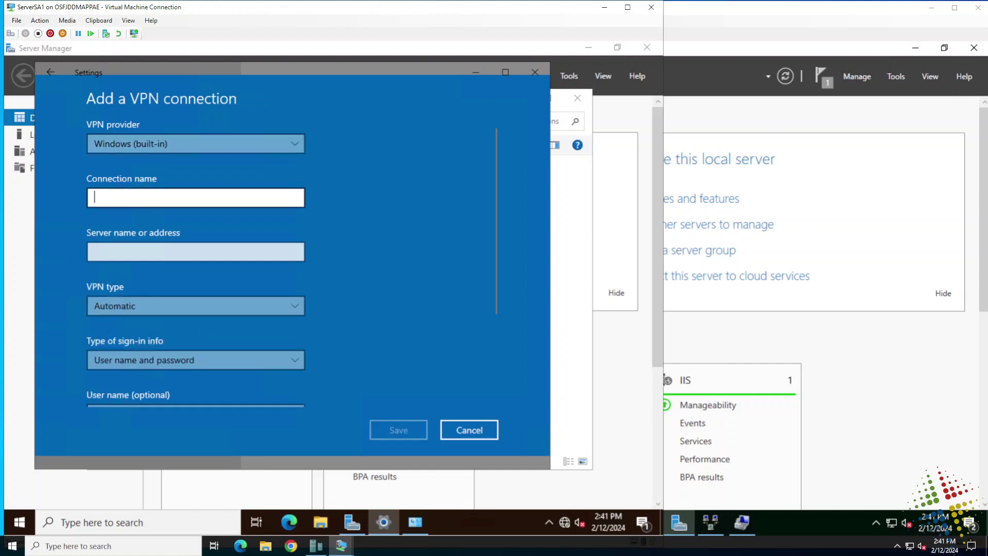
pyautogui.write('TestVPN')
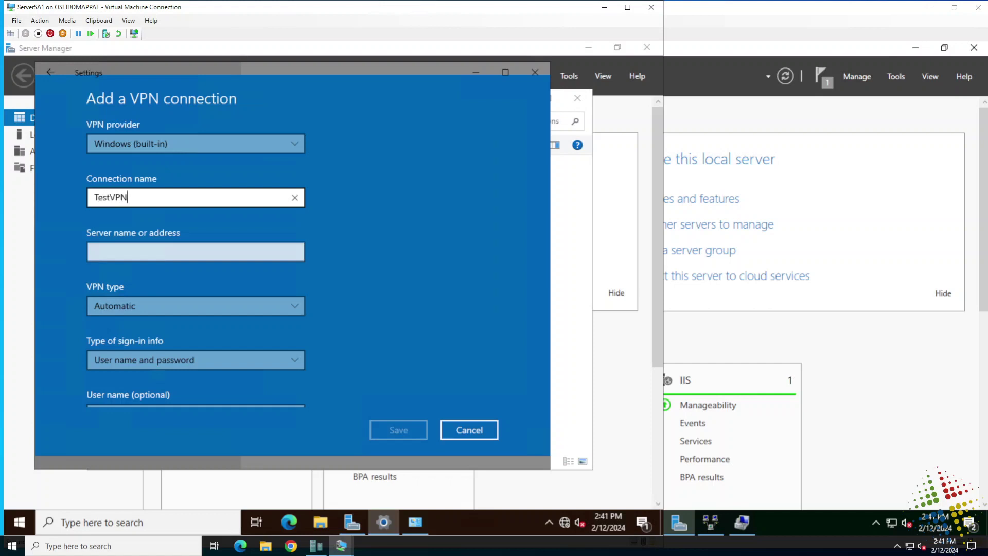
# Step: Set the VPN server address to 172.31.0.240, leave the optional sign-in fields blank and save the connection
pyautogui.click(195, 252)
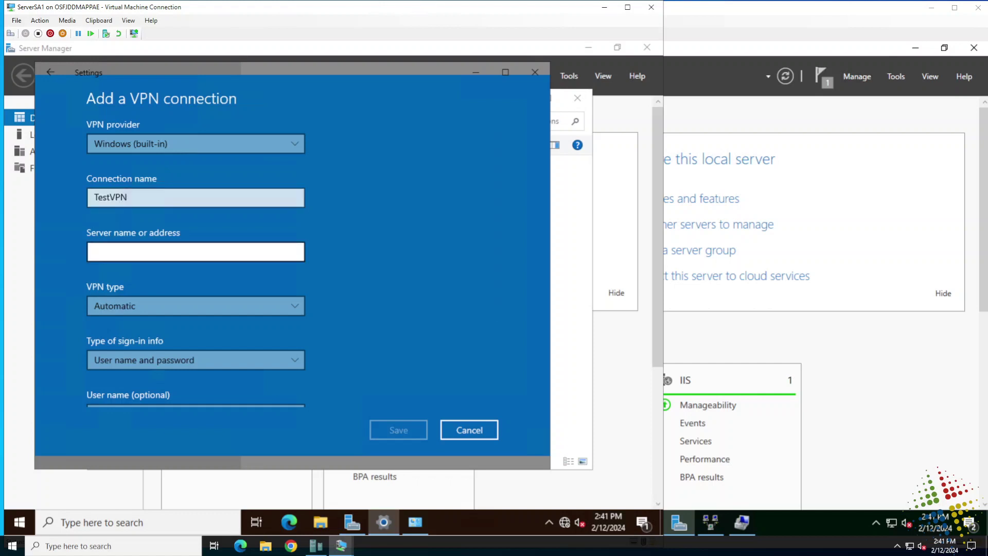
pyautogui.write('172.31')
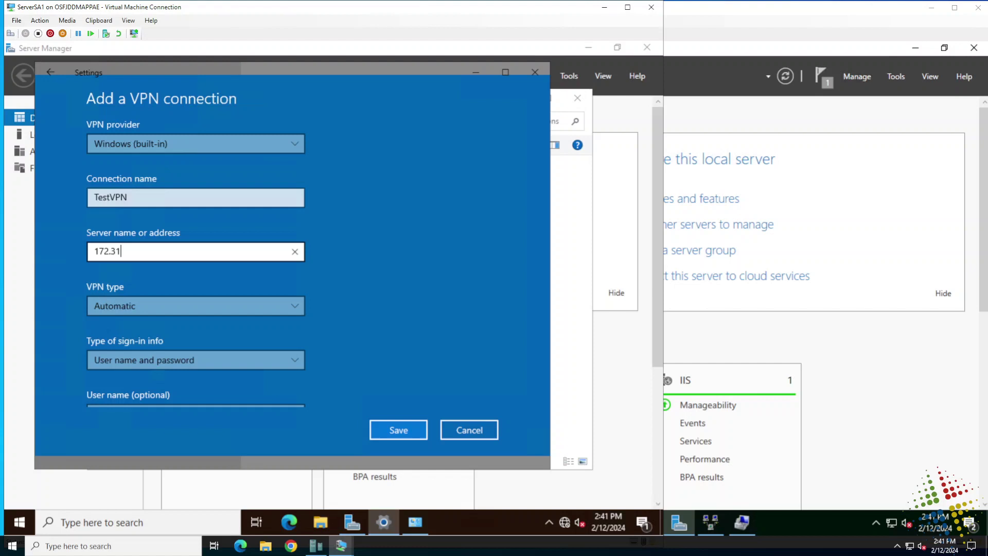
pyautogui.write('.0.240')
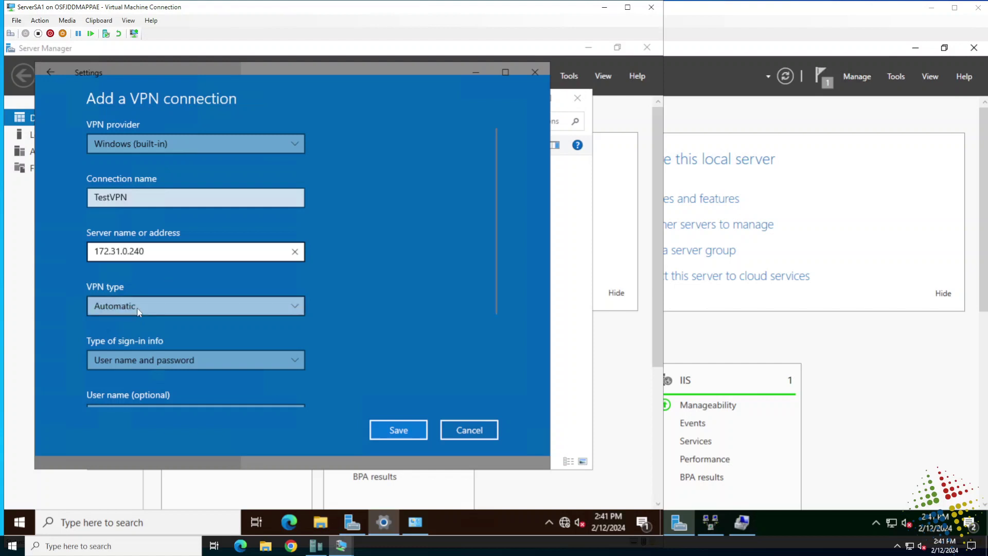
pyautogui.scroll(-5, 472, 248)
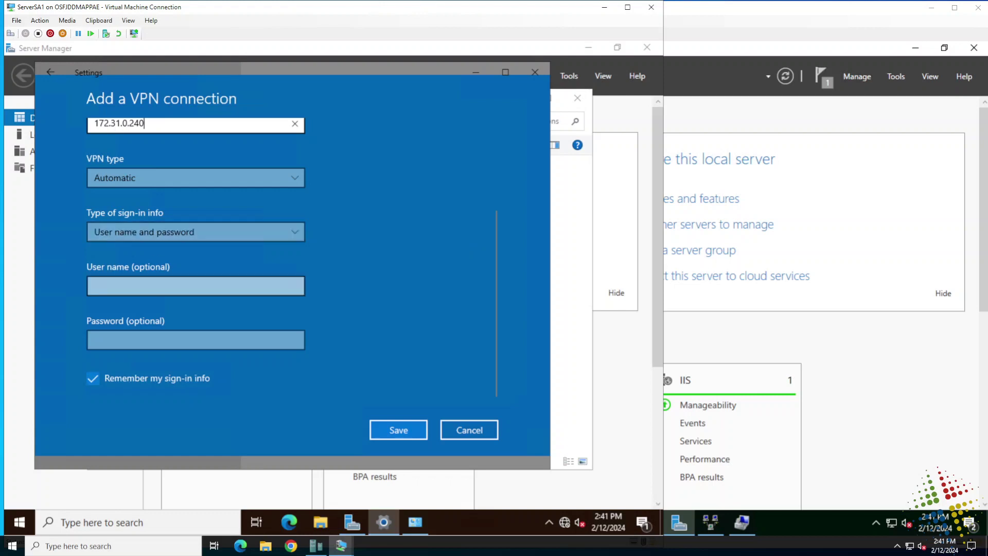
pyautogui.click(195, 287)
pyautogui.click(196, 340)
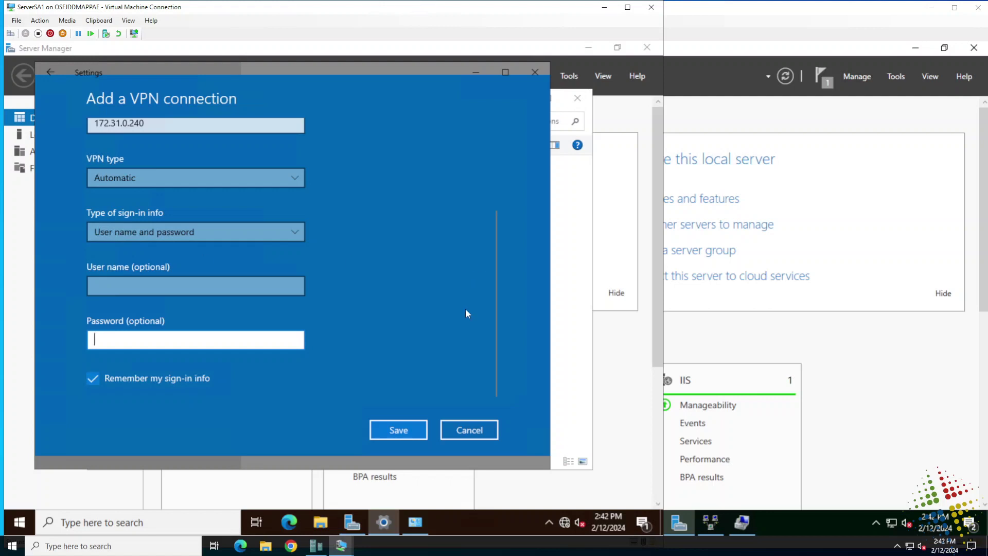
pyautogui.click(386, 432)
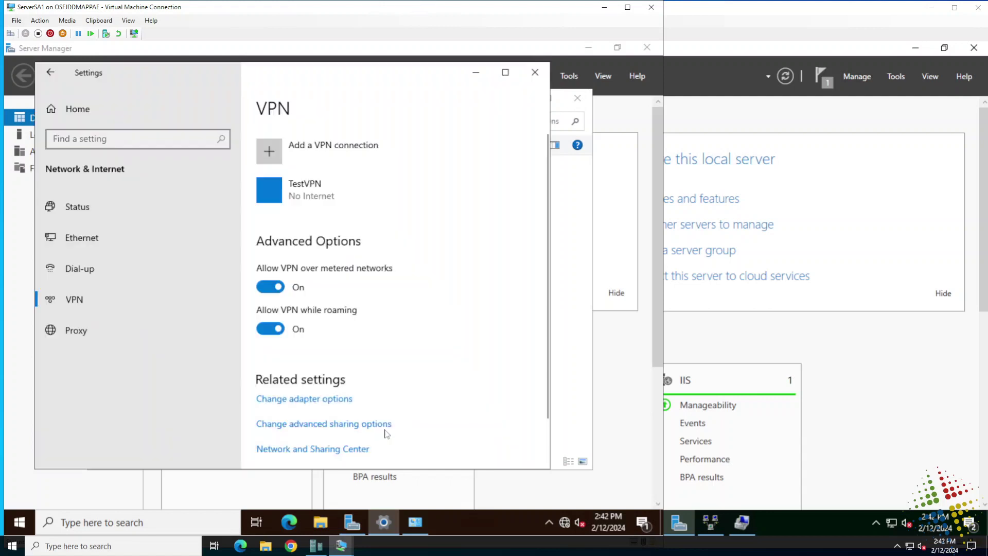
# Step: Connect to TestVPN, signing in as serverdm1\vpntest1 with the account password
pyautogui.click(295, 191)
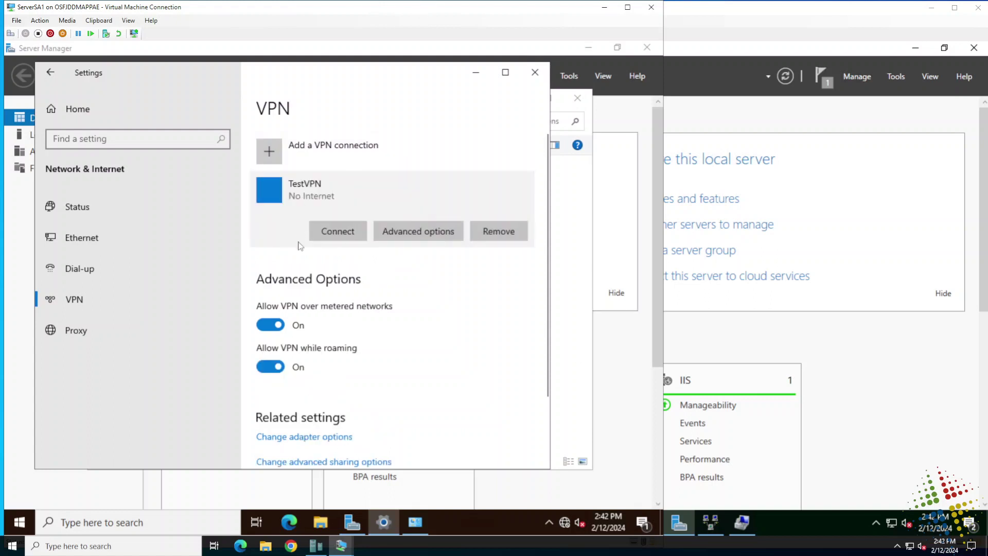
pyautogui.click(338, 232)
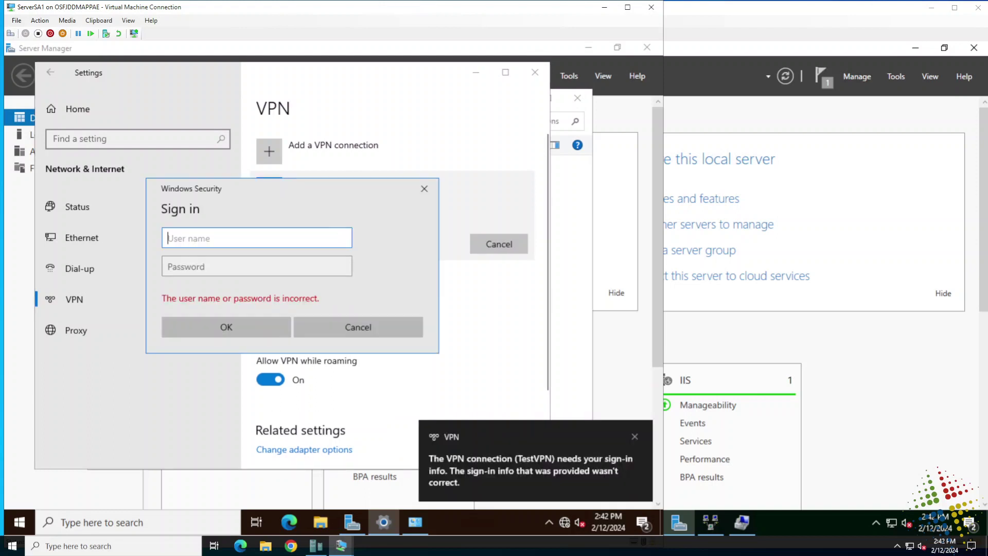
pyautogui.write('serverdm1\\vpnt')
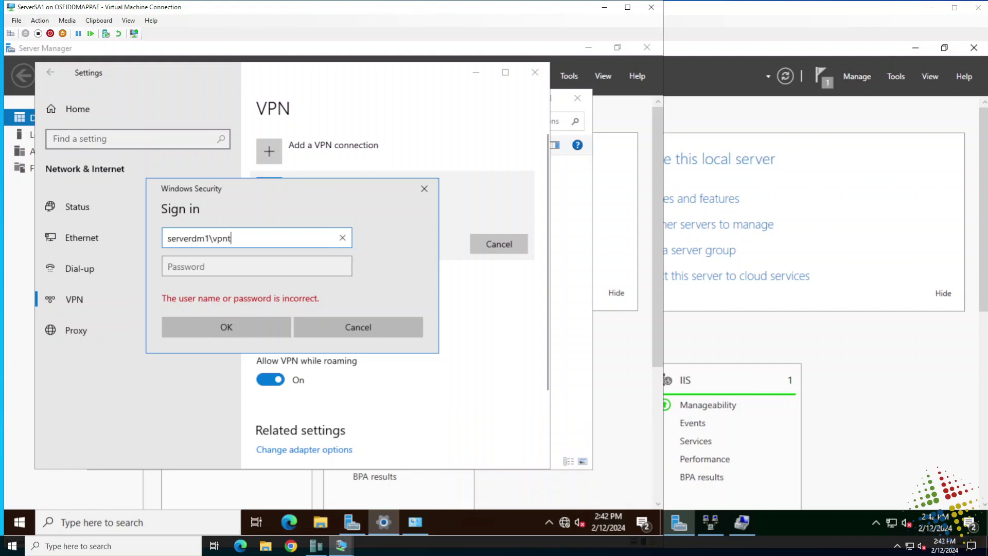
pyautogui.write('est1')
pyautogui.press('Tab')
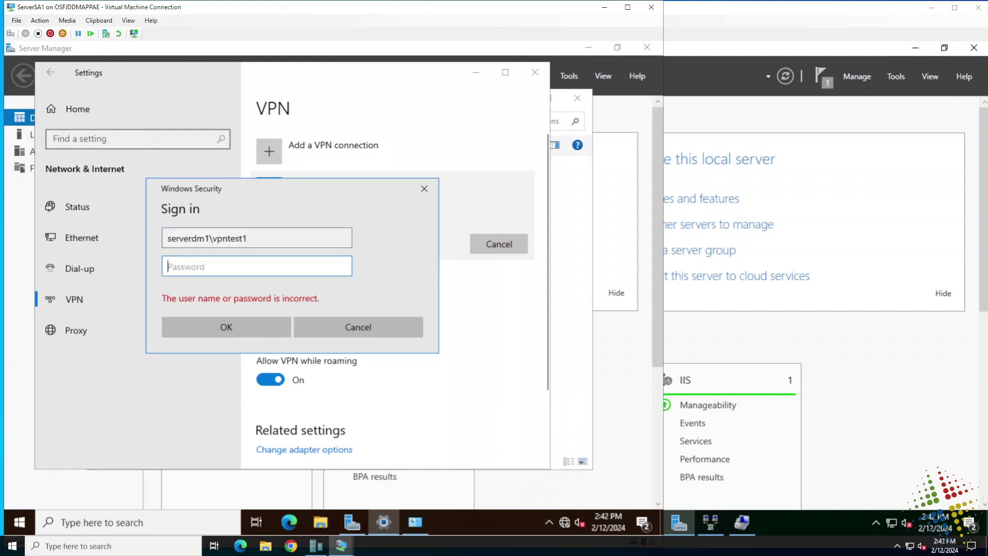
pyautogui.write('**********')
pyautogui.click(203, 329)
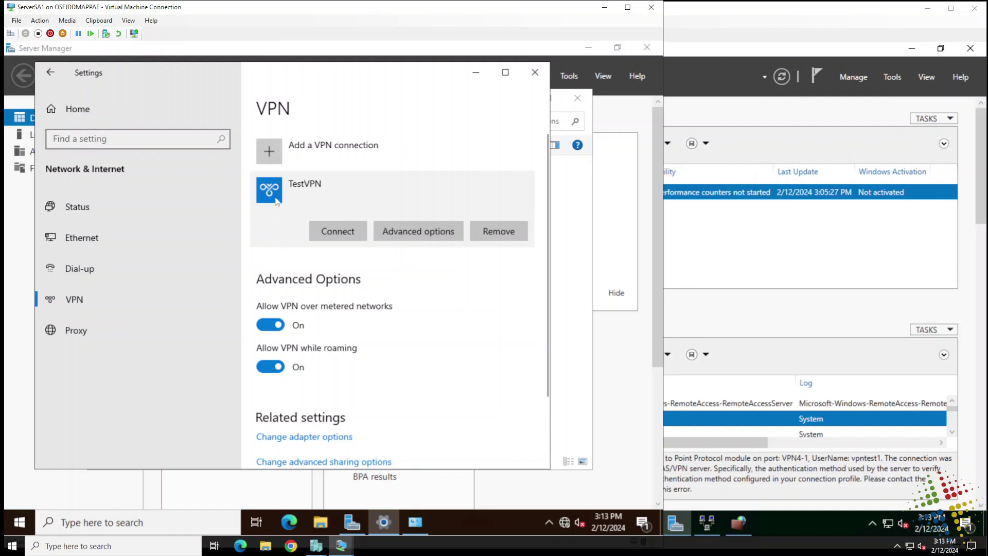
# Step: Disconnect TestVPN after a test connection and clear its saved sign-in info in the advanced options
pyautogui.click(341, 234)
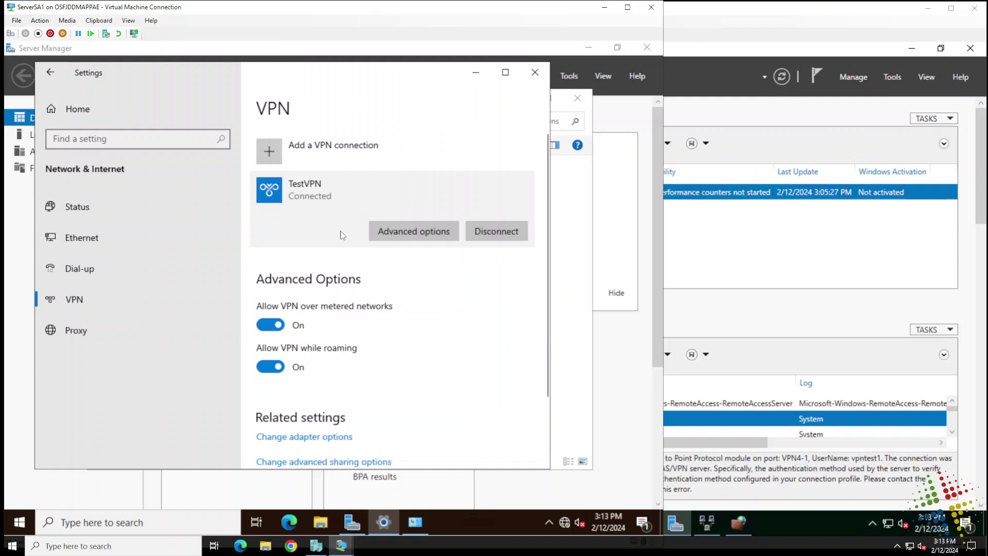
pyautogui.click(435, 232)
pyautogui.click(457, 232)
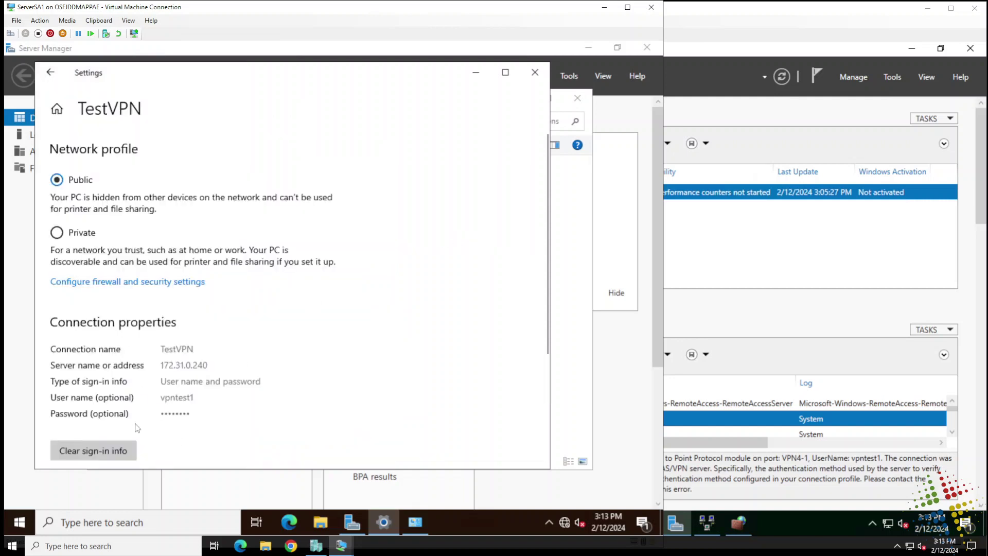
pyautogui.click(116, 446)
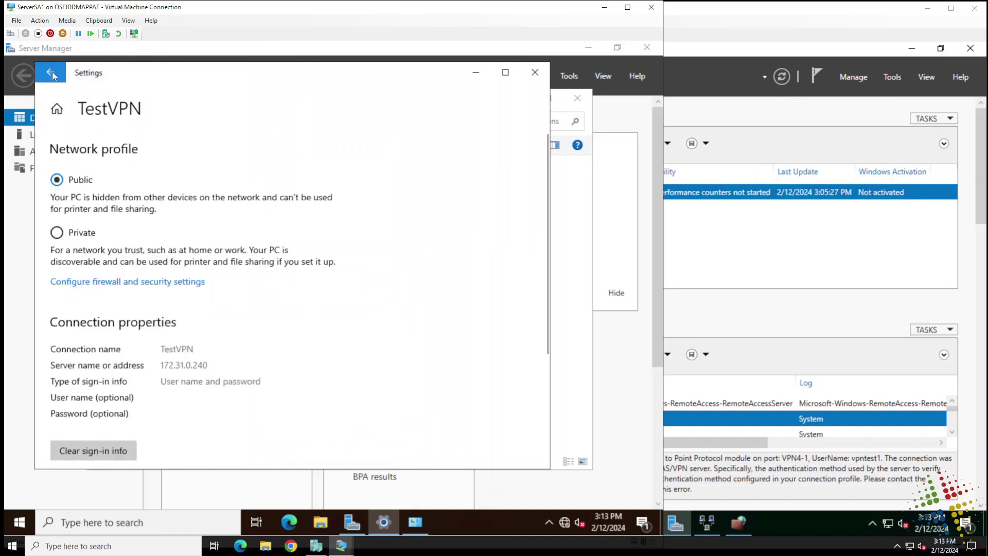
pyautogui.click(50, 72)
# Step: Try to connect to TestVPN as serverdm1\testvpn1 with the account password
pyautogui.click(371, 203)
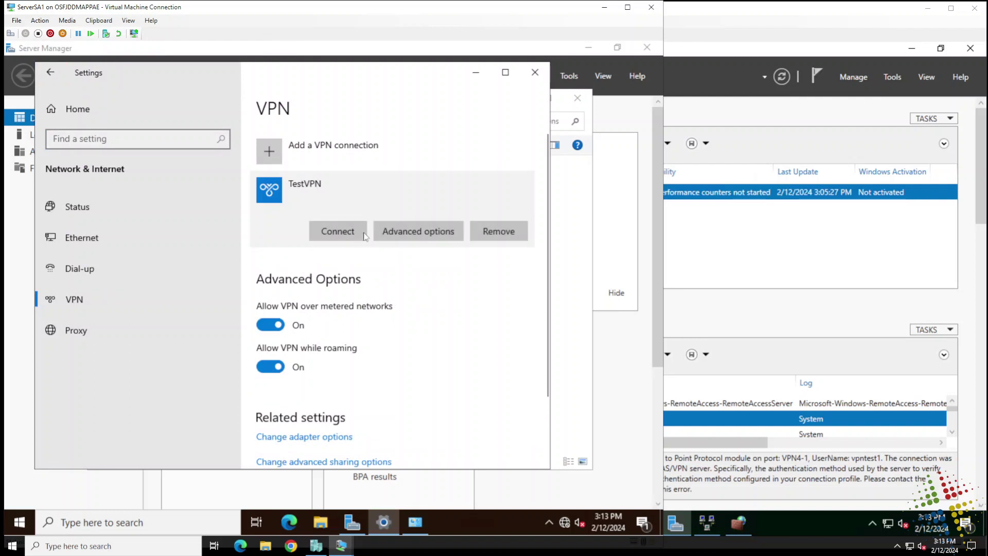
pyautogui.click(336, 229)
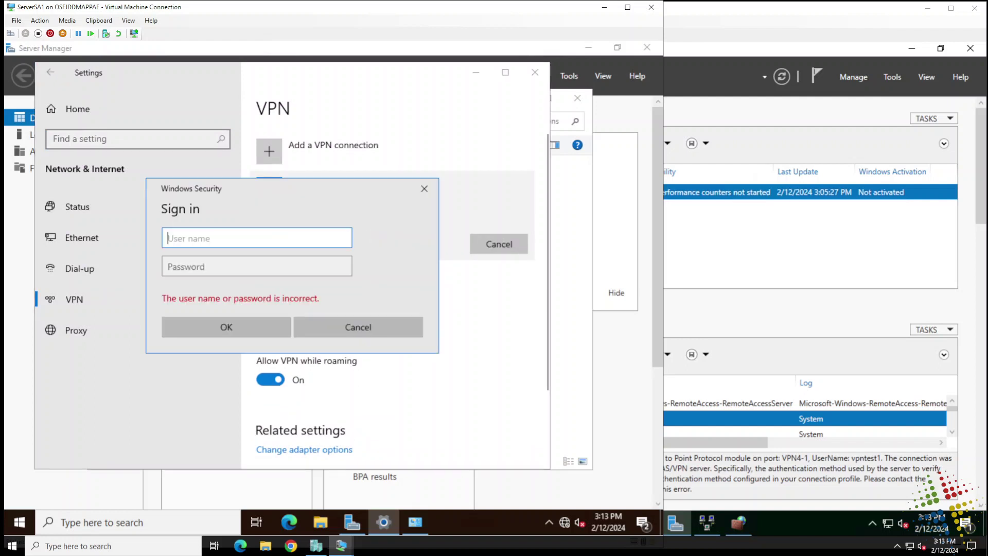
pyautogui.write('serv')
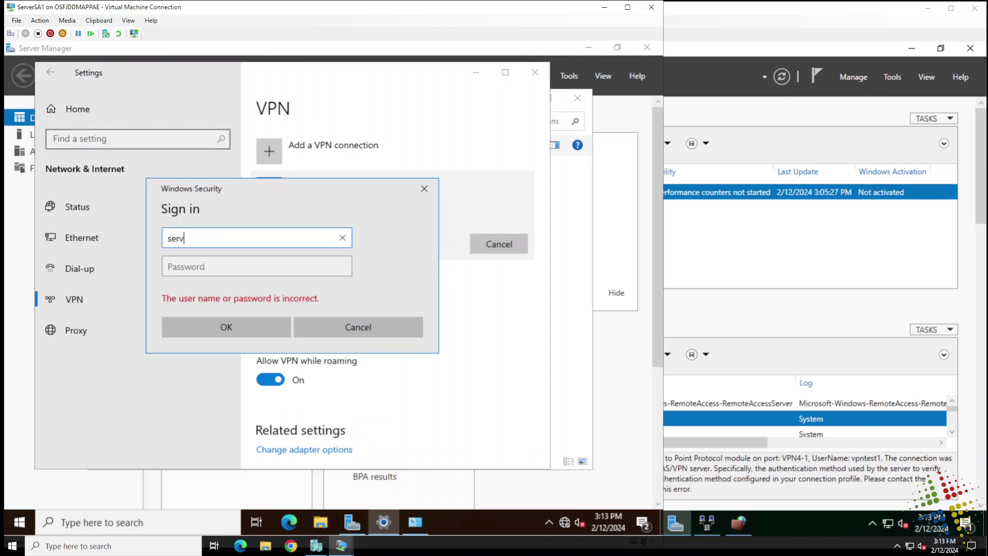
pyautogui.write('erdm1\\testvpn1')
pyautogui.press('Tab')
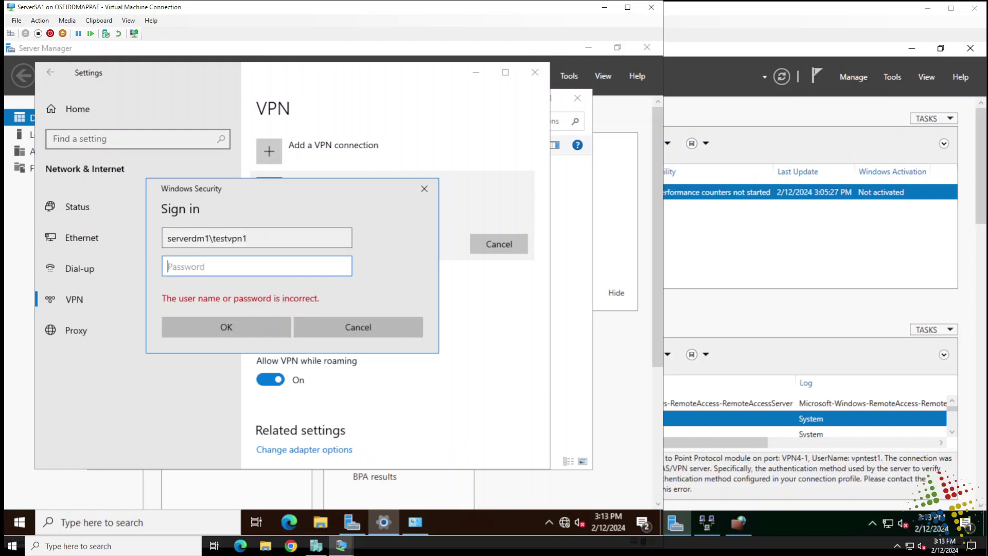
pyautogui.write('**********')
pyautogui.click(227, 332)
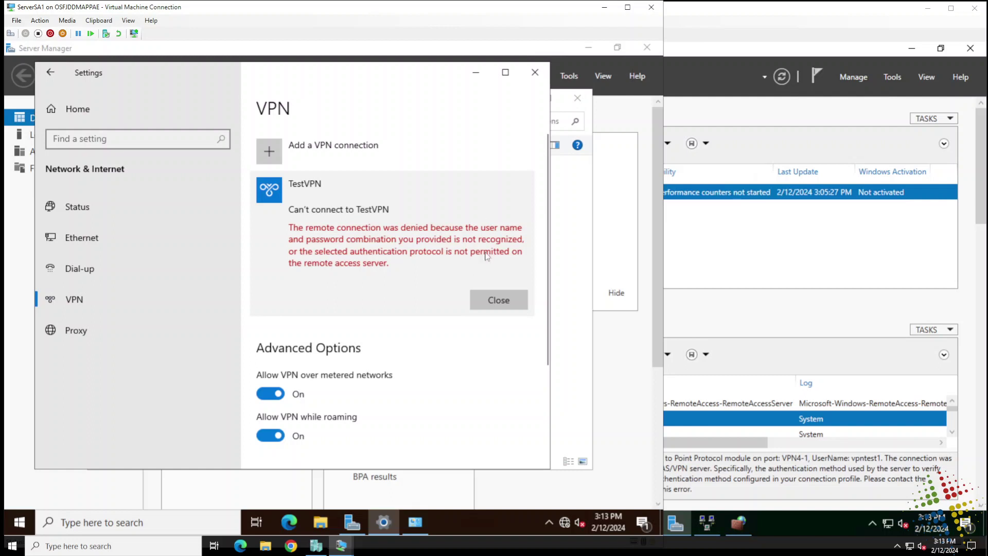
pyautogui.click(498, 300)
# Step: Reconnect to TestVPN with the user name serverdm1\vpntest1 and the account password
pyautogui.click(339, 231)
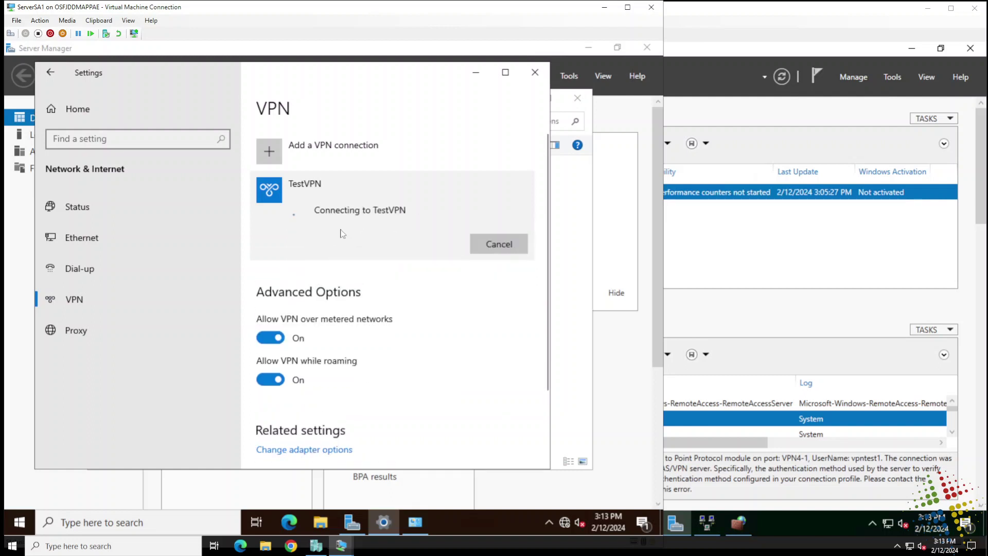
pyautogui.write('serv')
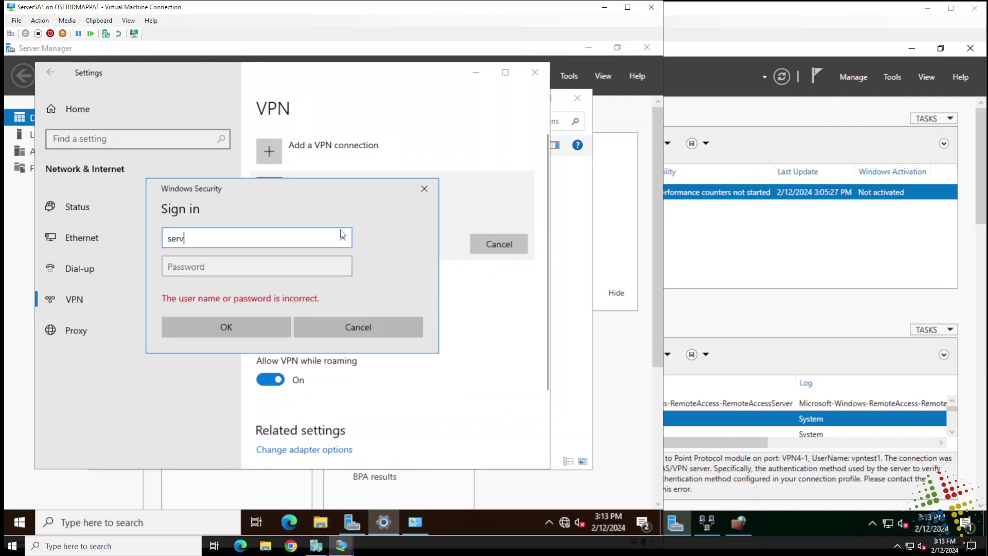
pyautogui.write('erdm1\\v')
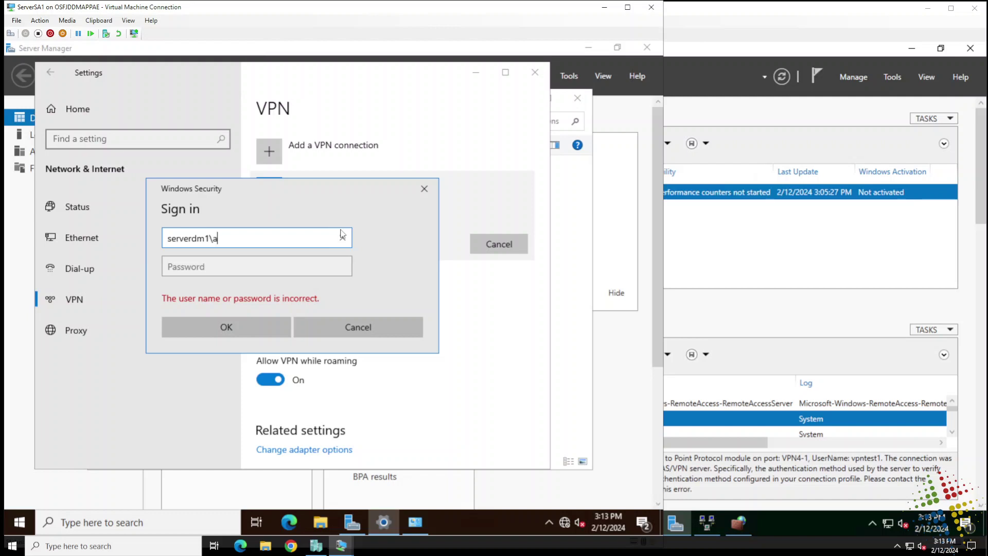
pyautogui.write('pntest1')
pyautogui.press('Tab')
pyautogui.write('••••••••')
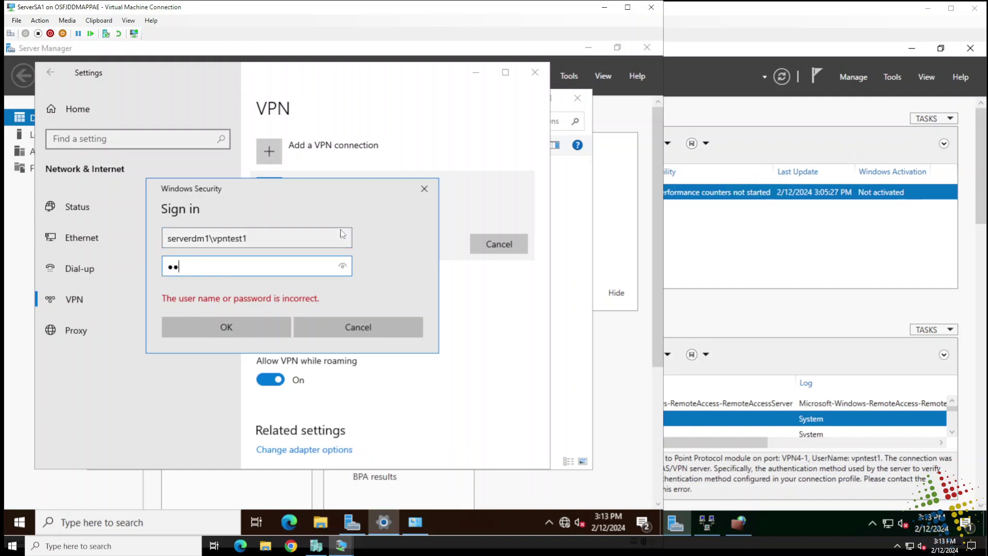
pyautogui.press('Return')
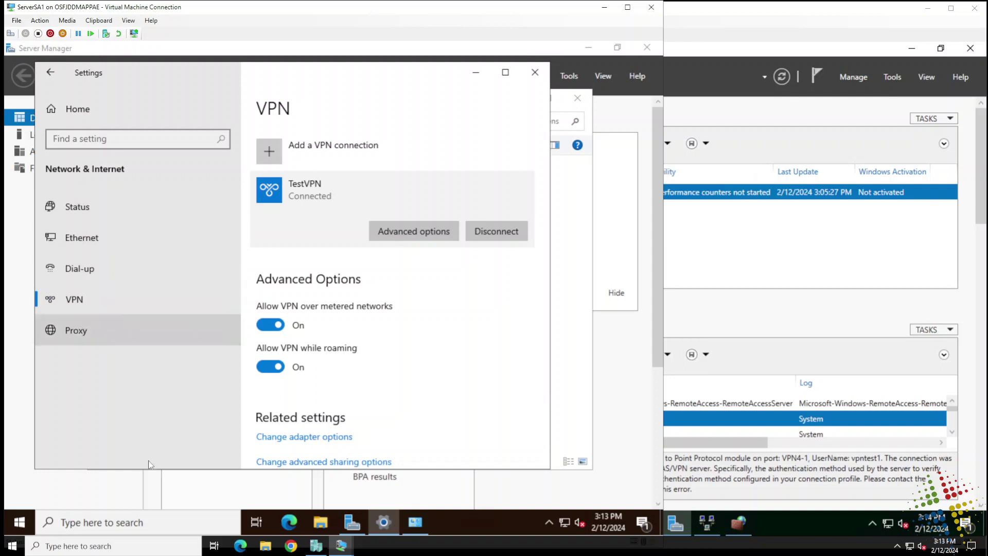
# Step: Open Command Prompt on ServerSA1 and run ipconfig to check the TestVPN adapter's addressing
pyautogui.click(150, 524)
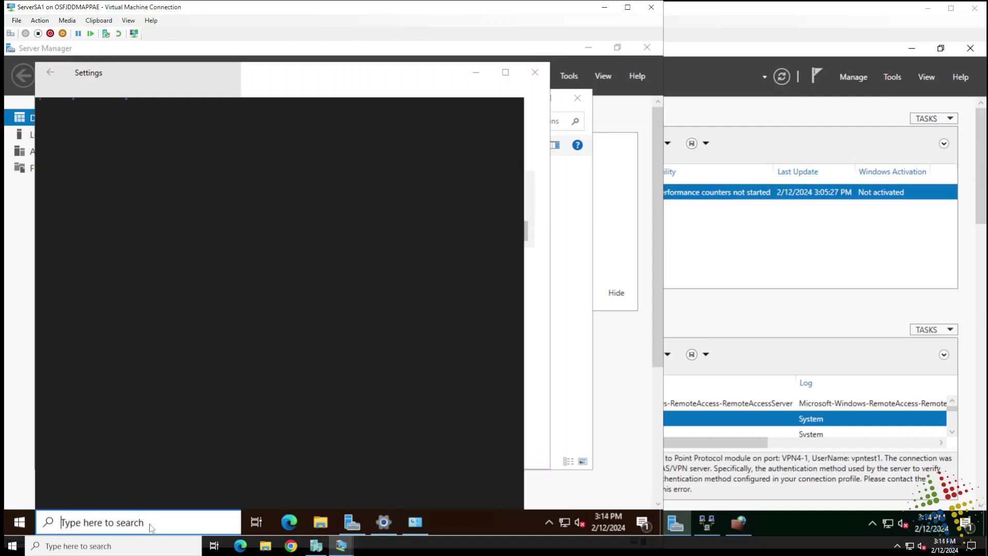
pyautogui.write('c')
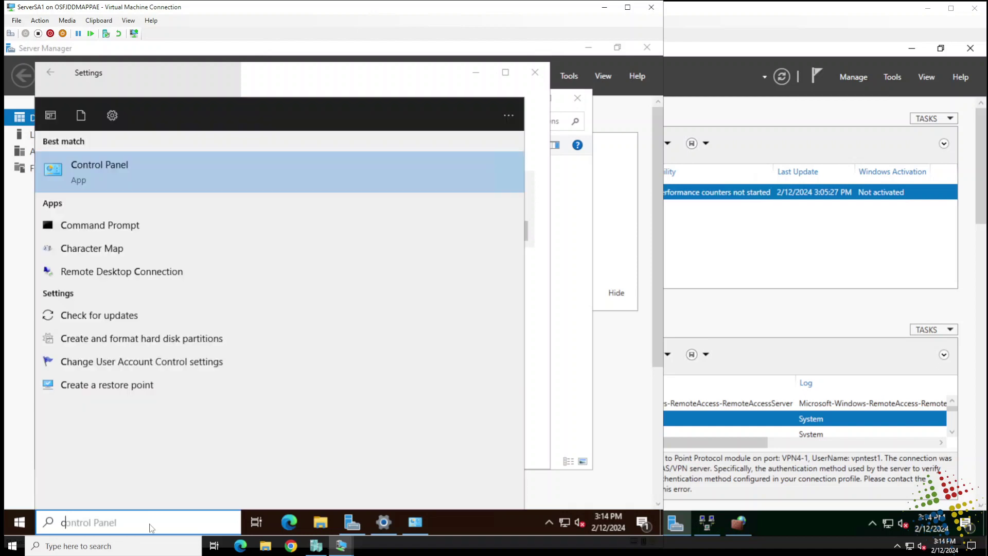
pyautogui.write('omm')
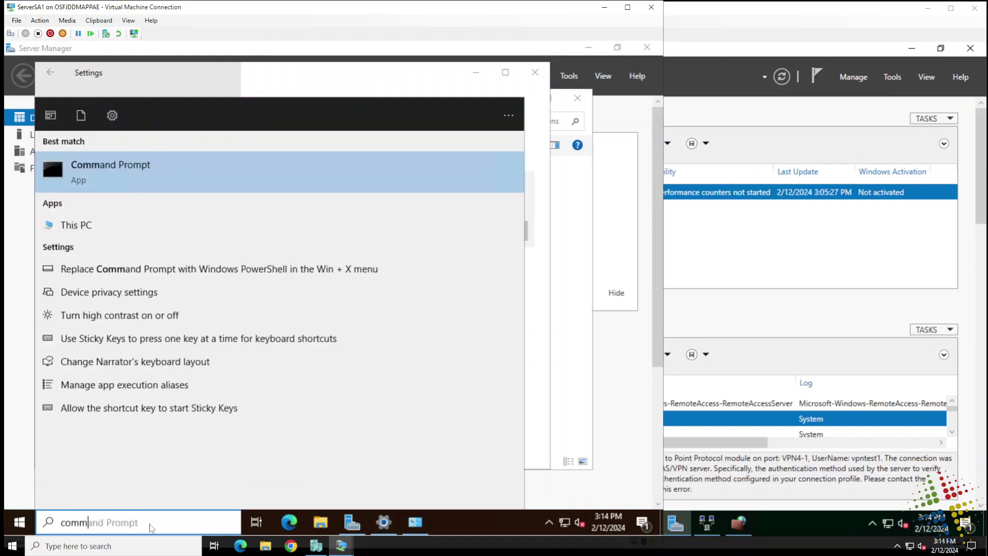
pyautogui.press('Return')
pyautogui.write('ipconfig')
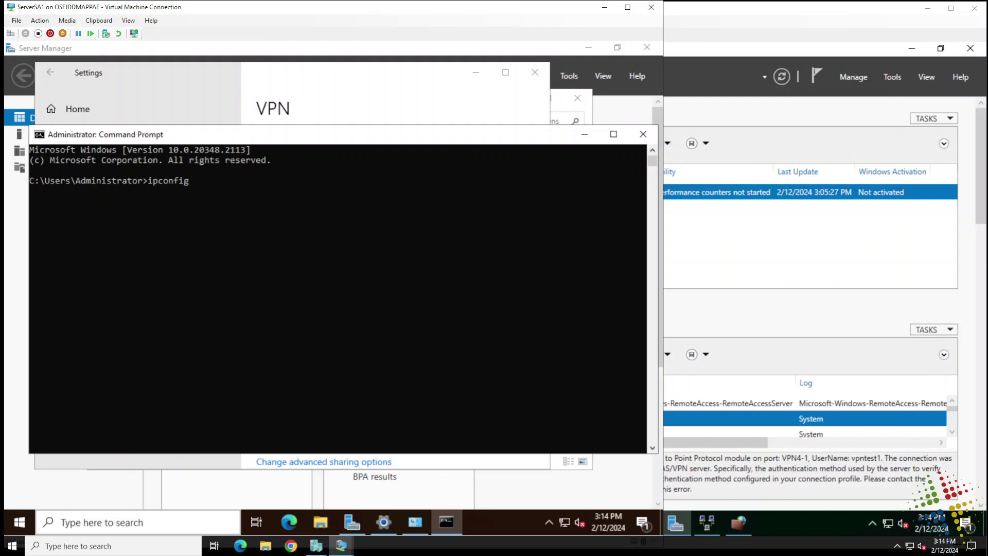
pyautogui.press('Return')
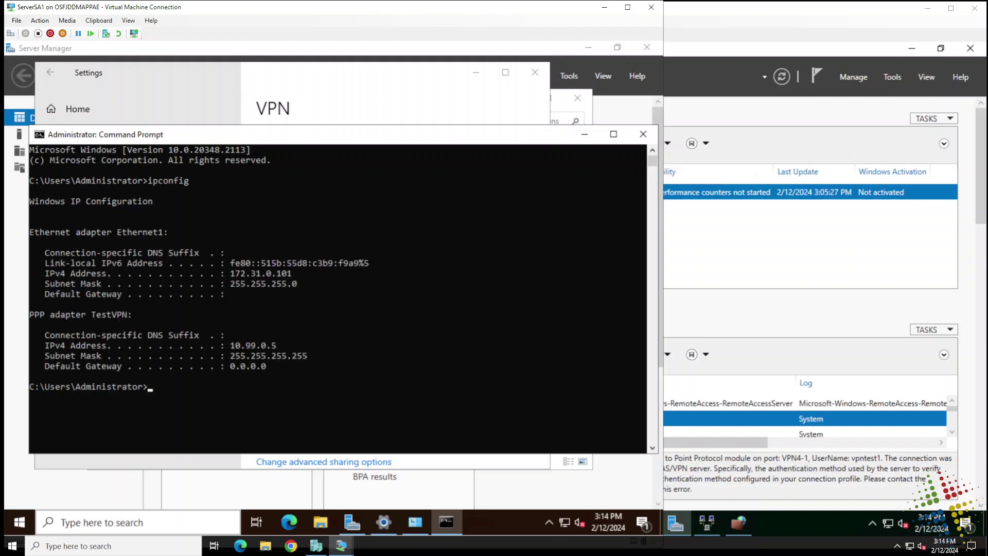
# Step: Examine the ipconfig output, comparing the Ethernet1 adapter's IPv4 address with that of the TestVPN PPP adapter
pyautogui.moveTo(137, 236); pyautogui.dragTo(317, 284)
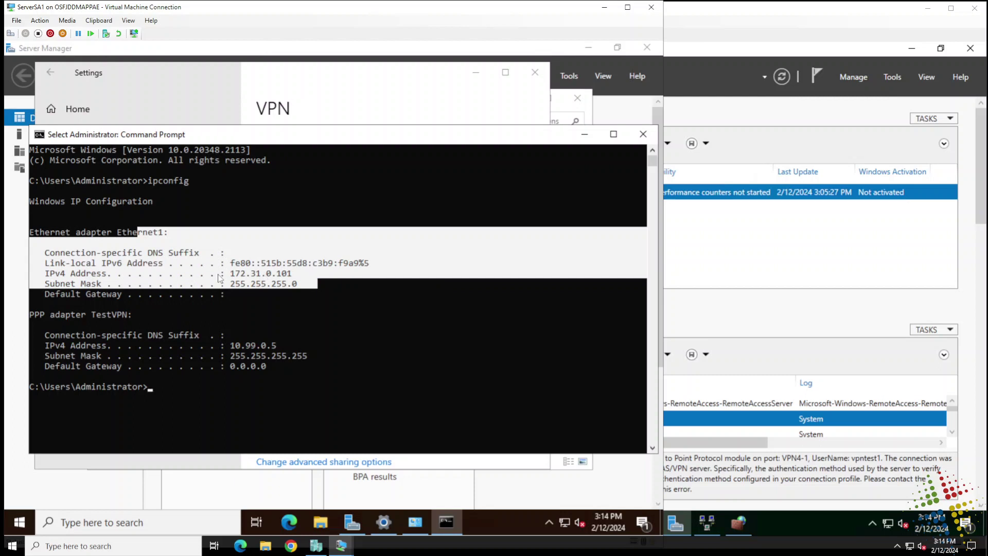
pyautogui.moveTo(231, 273); pyautogui.dragTo(298, 273)
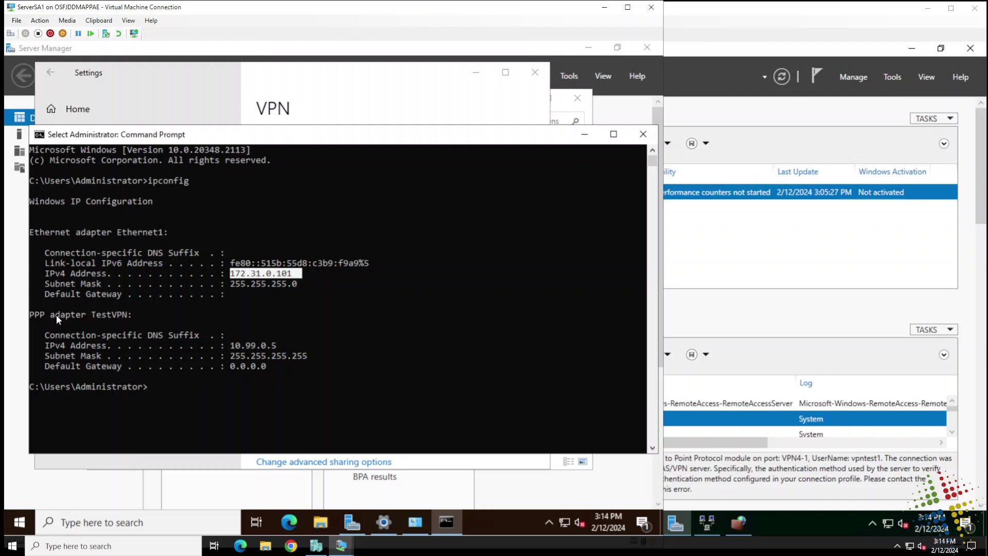
pyautogui.moveTo(55, 315); pyautogui.dragTo(132, 318)
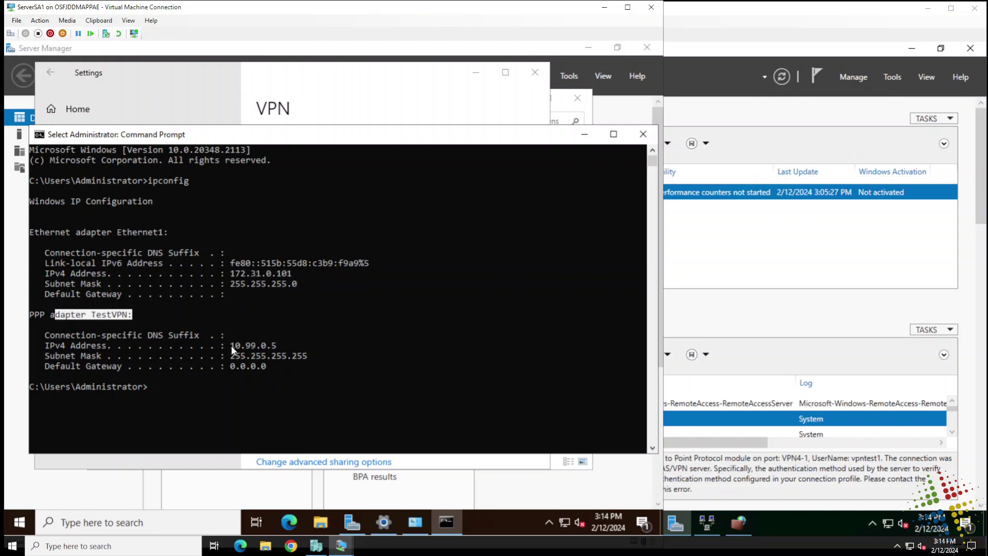
pyautogui.moveTo(230, 345); pyautogui.dragTo(258, 345)
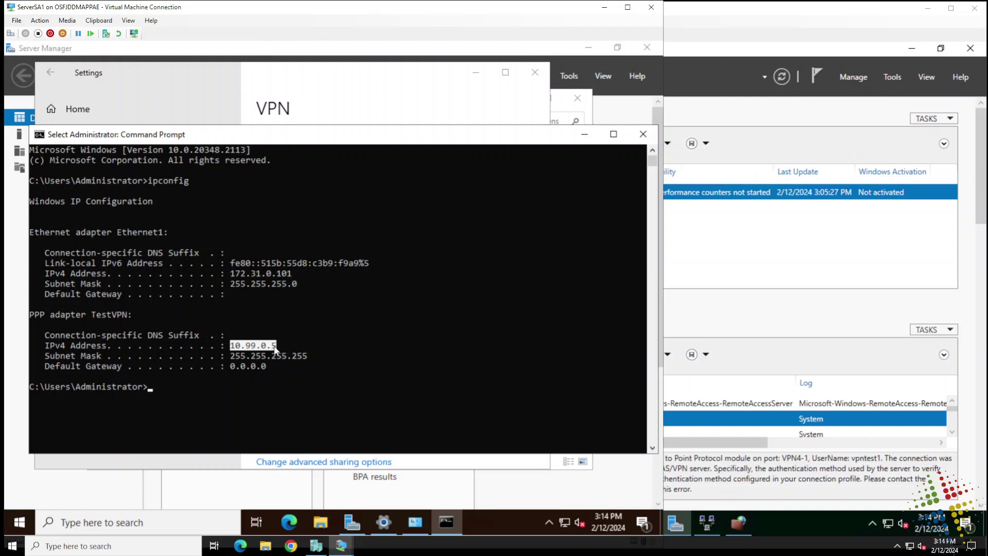
# Step: Ping serverdc1.az800.corp from ServerSA1 to test connectivity through the VPN, correcting the mistyped command name
pyautogui.click(329, 413)
pyautogui.write('pint ser')
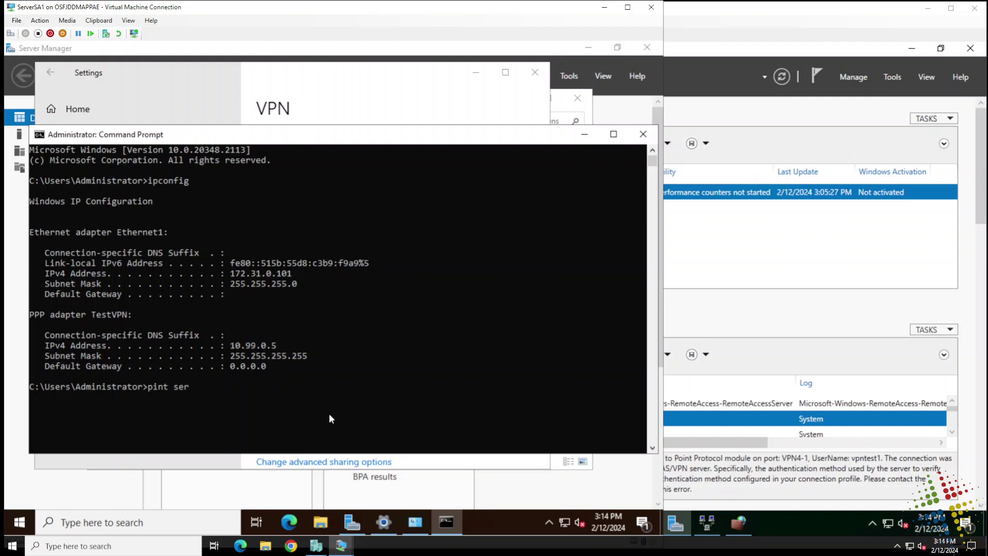
pyautogui.write('verdc1.az800.corp')
pyautogui.press('Return')
pyautogui.press('Up')
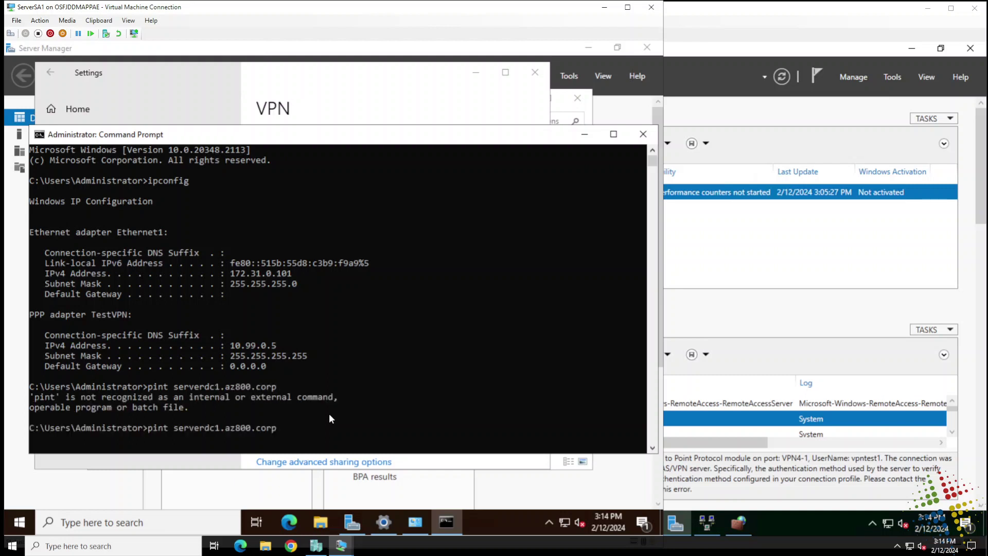
pyautogui.press('Left')
pyautogui.press('Left')
pyautogui.press('Left')
pyautogui.press('Left')
pyautogui.press('Left')
pyautogui.press('Left')
pyautogui.press('Left')
pyautogui.press('Left')
pyautogui.press('Left')
pyautogui.press('Left')
pyautogui.press('Left')
pyautogui.press('Left')
pyautogui.press('Left')
pyautogui.press('Left')
pyautogui.press('Left')
pyautogui.press('Left')
pyautogui.press('Left')
pyautogui.press('Left')
pyautogui.press('Left')
pyautogui.press('Left')
pyautogui.press('Delete')
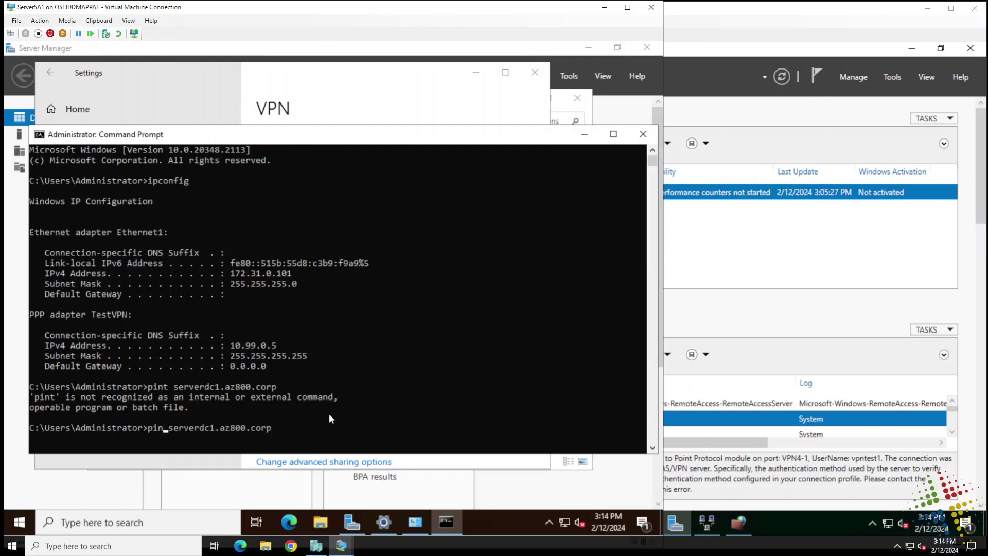
pyautogui.write('g')
pyautogui.press('Return')
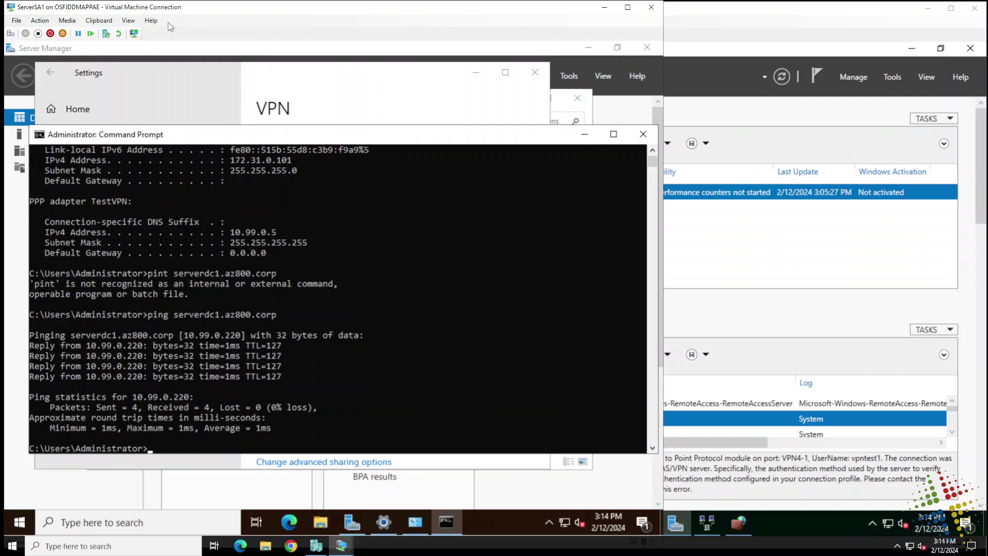
# Step: Switch to Routing and Remote Access on ServerDM1 and select the connected VPN user among the remote access clients
pyautogui.click(728, 18)
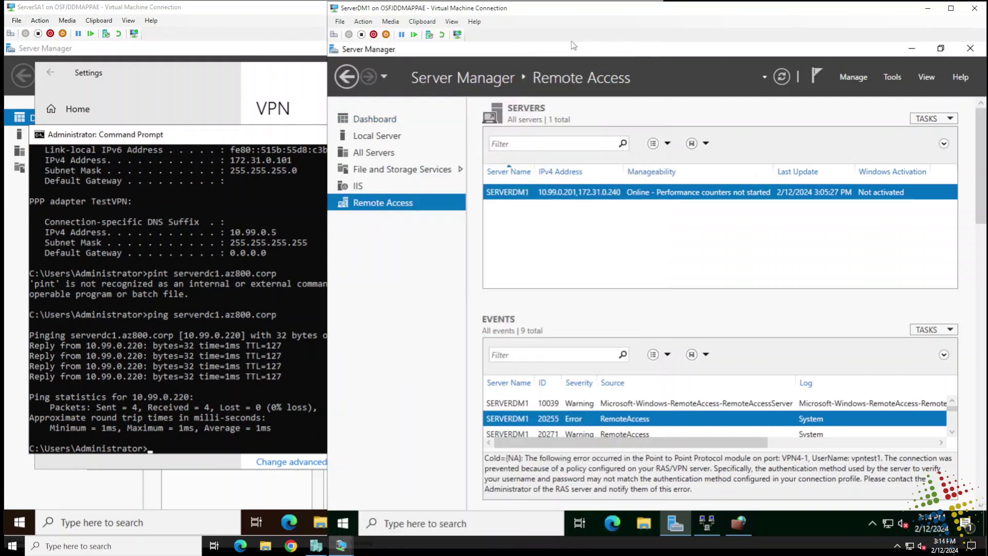
pyautogui.click(707, 524)
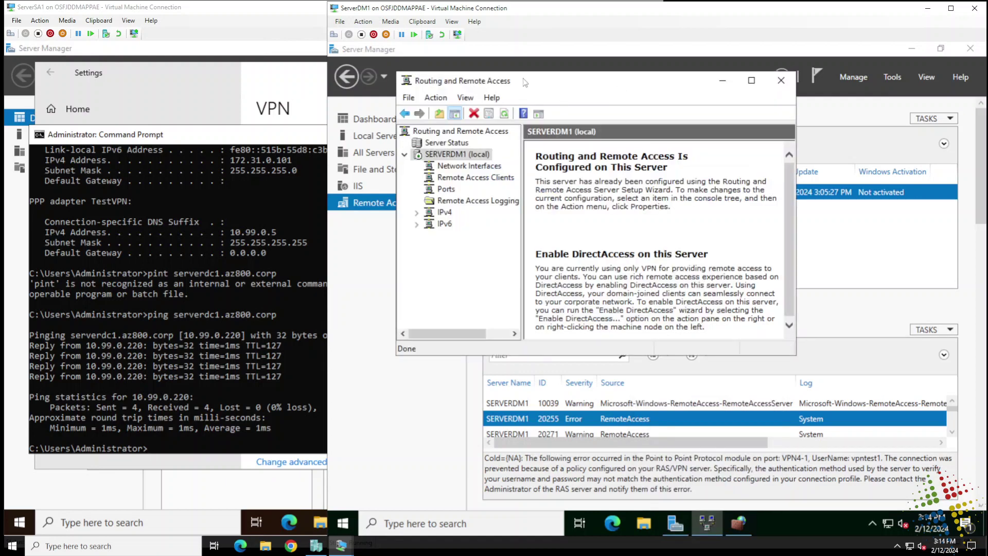
pyautogui.click(451, 180)
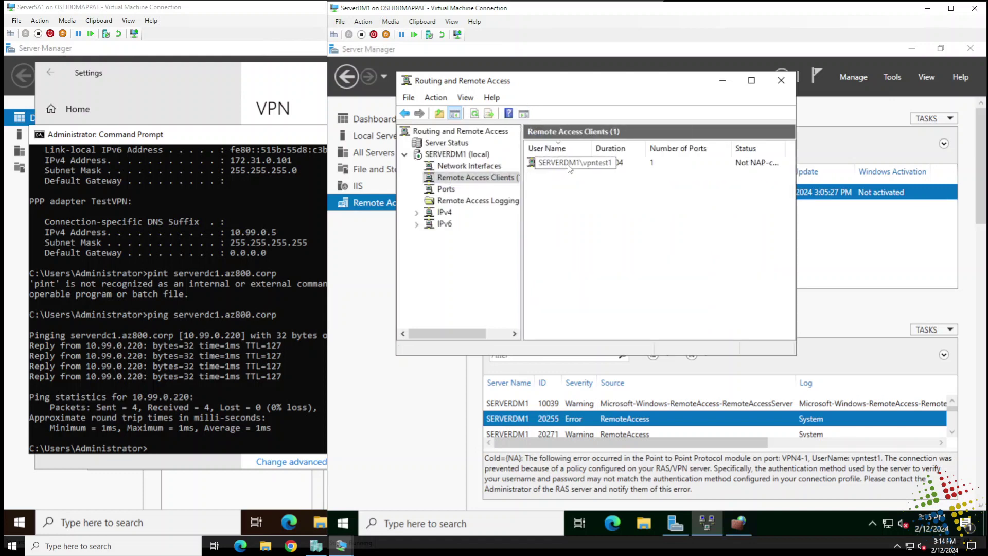
pyautogui.click(569, 166)
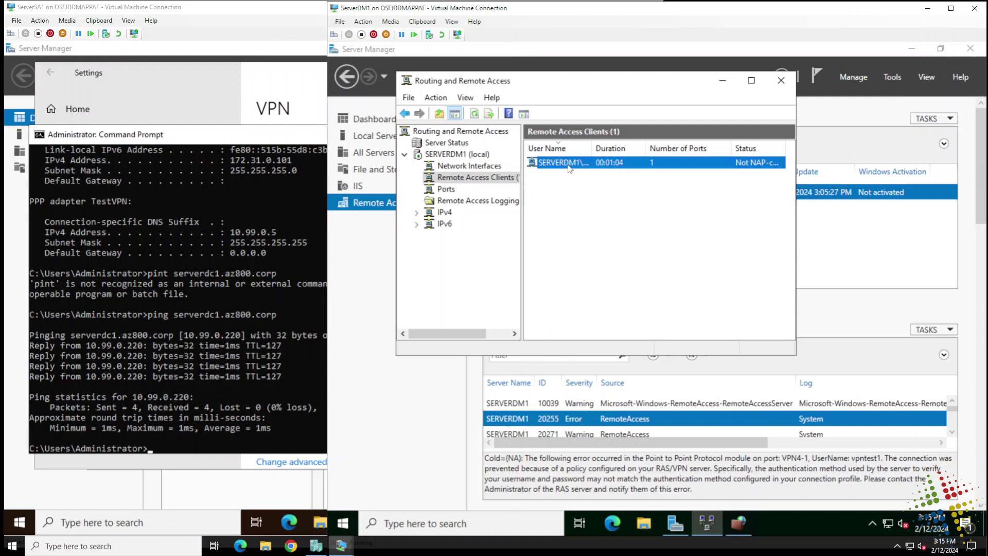